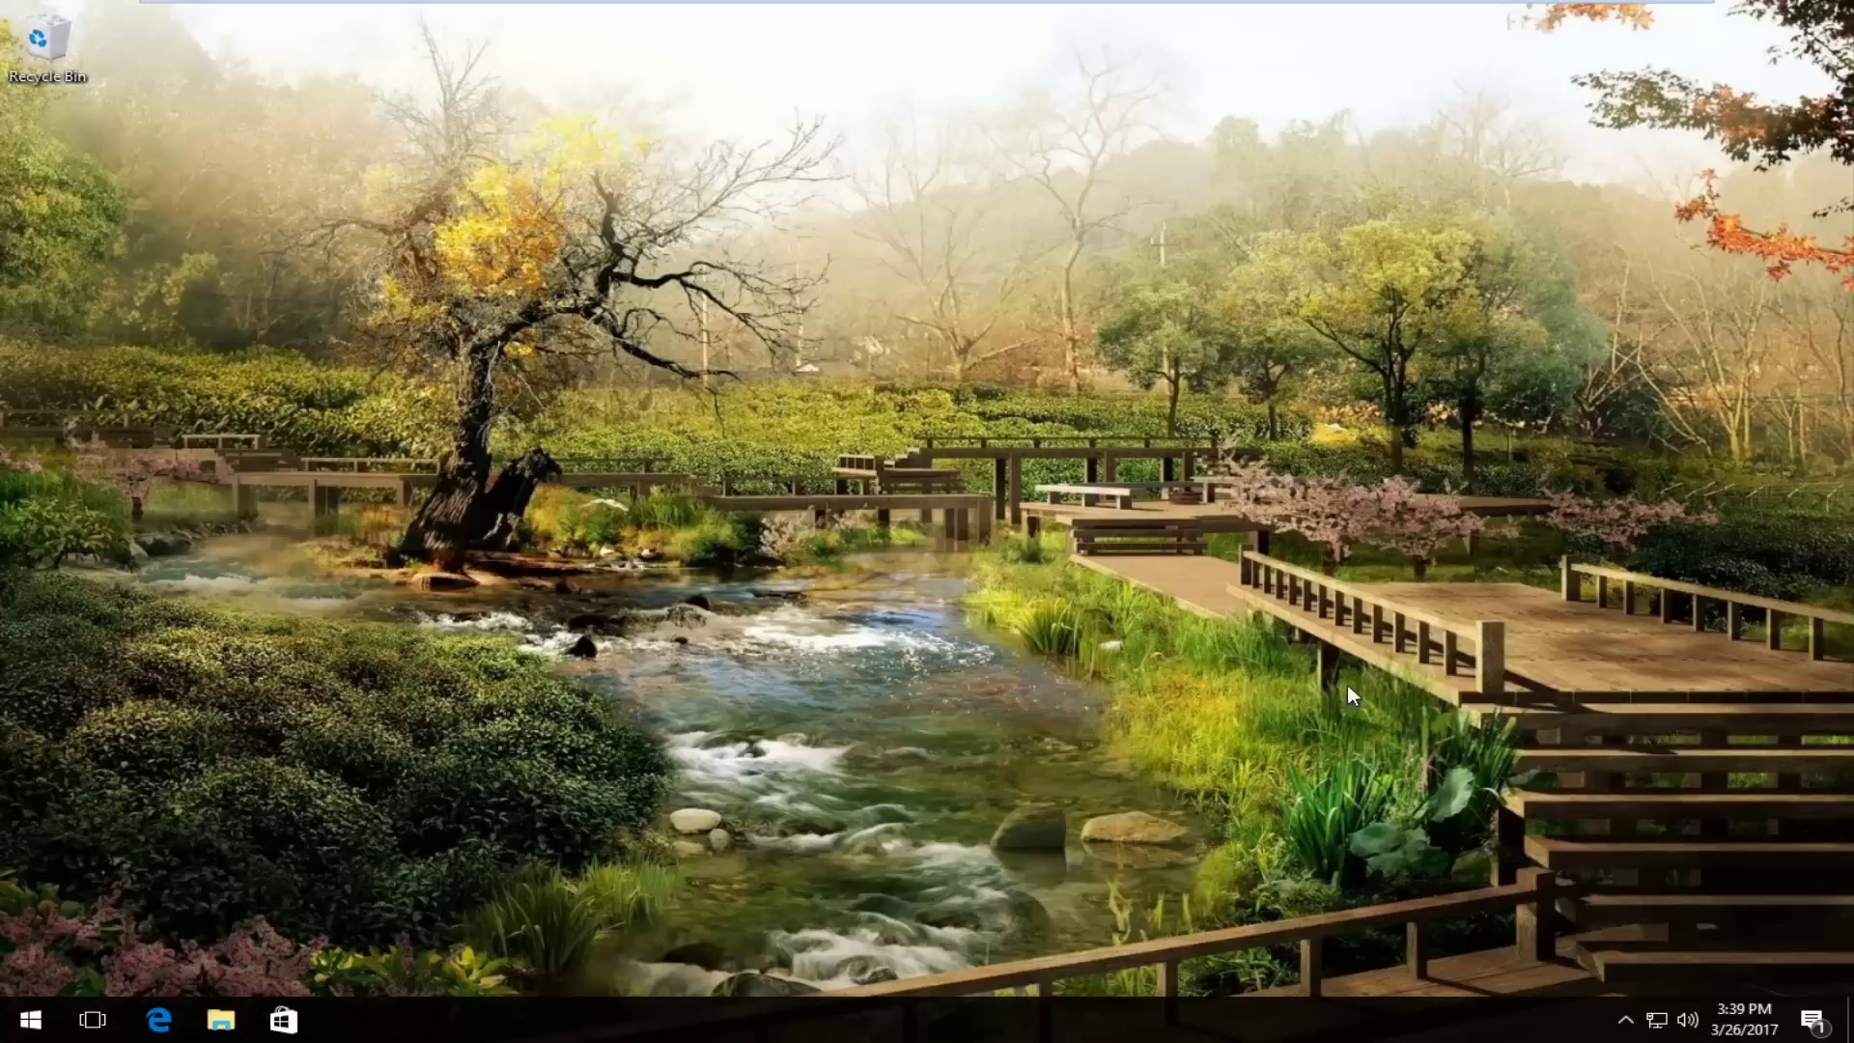
Search the Start menu for 'programs and features'
{"action": "left_click", "coordinate": [30, 1020]}
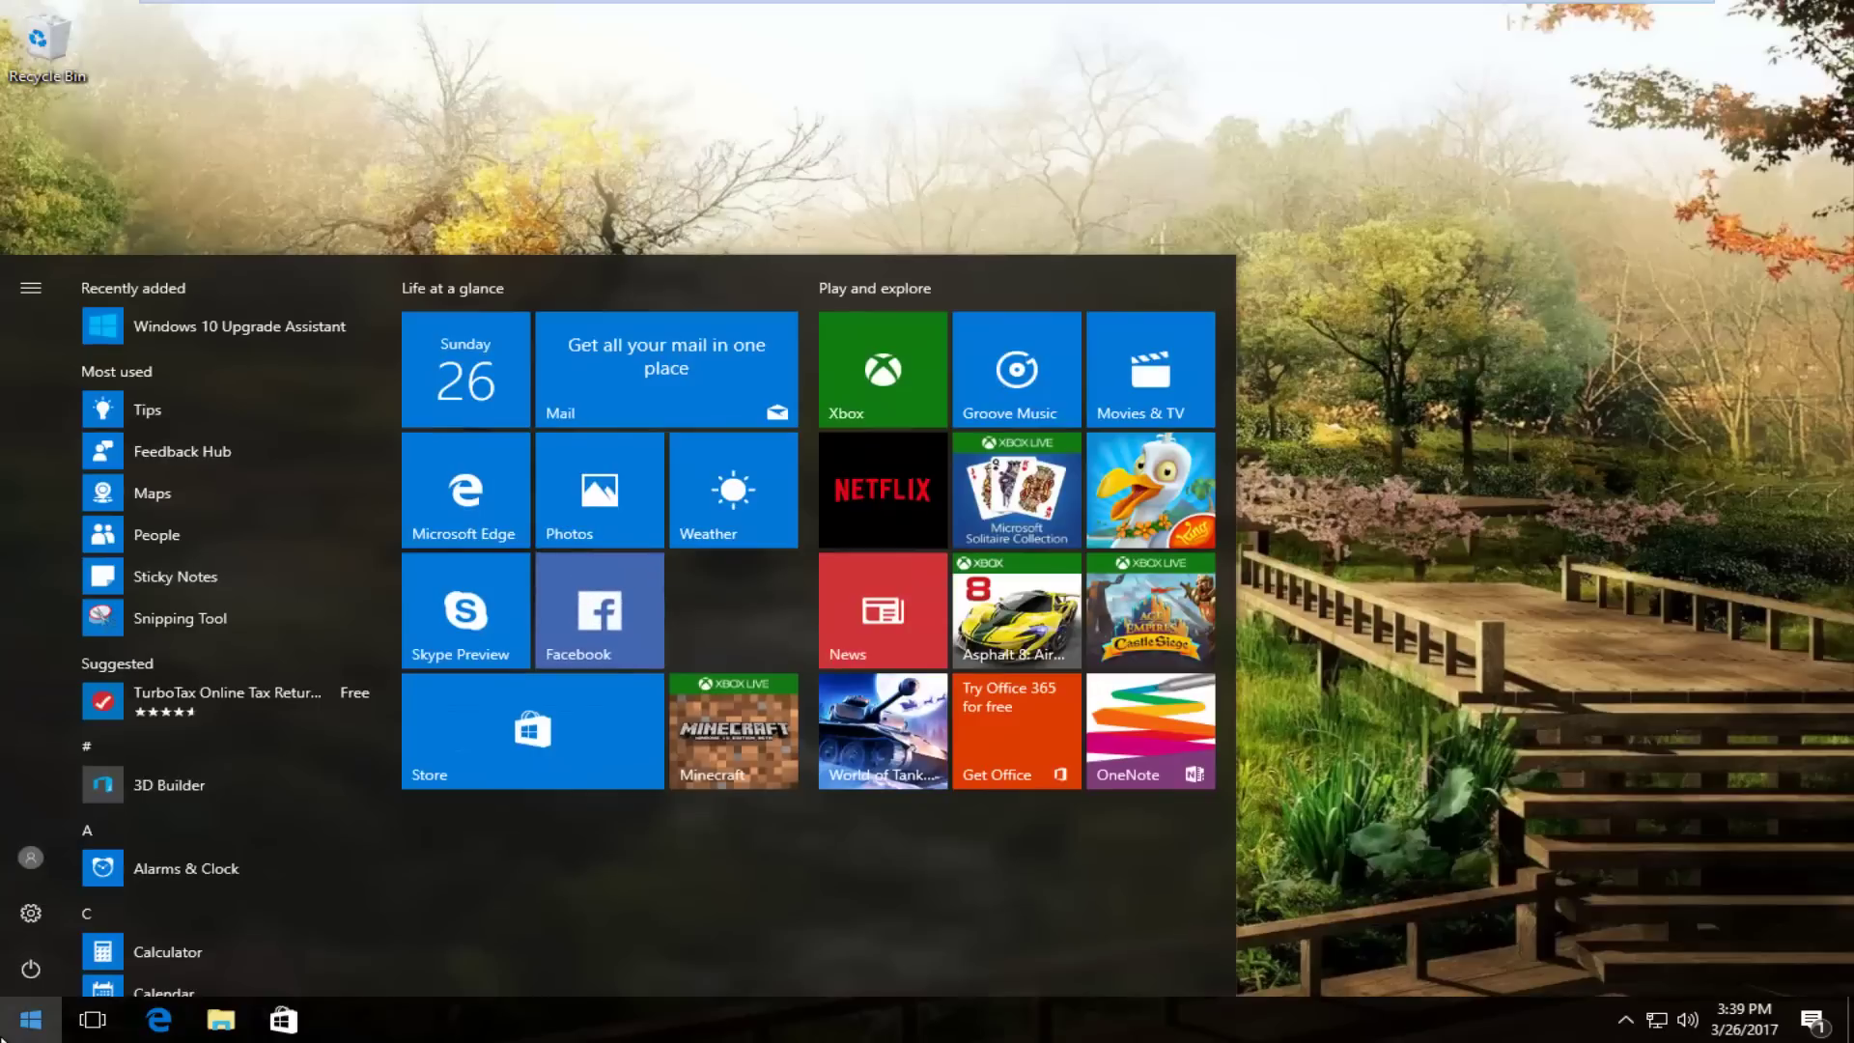
{"action": "type", "text": "progra"}
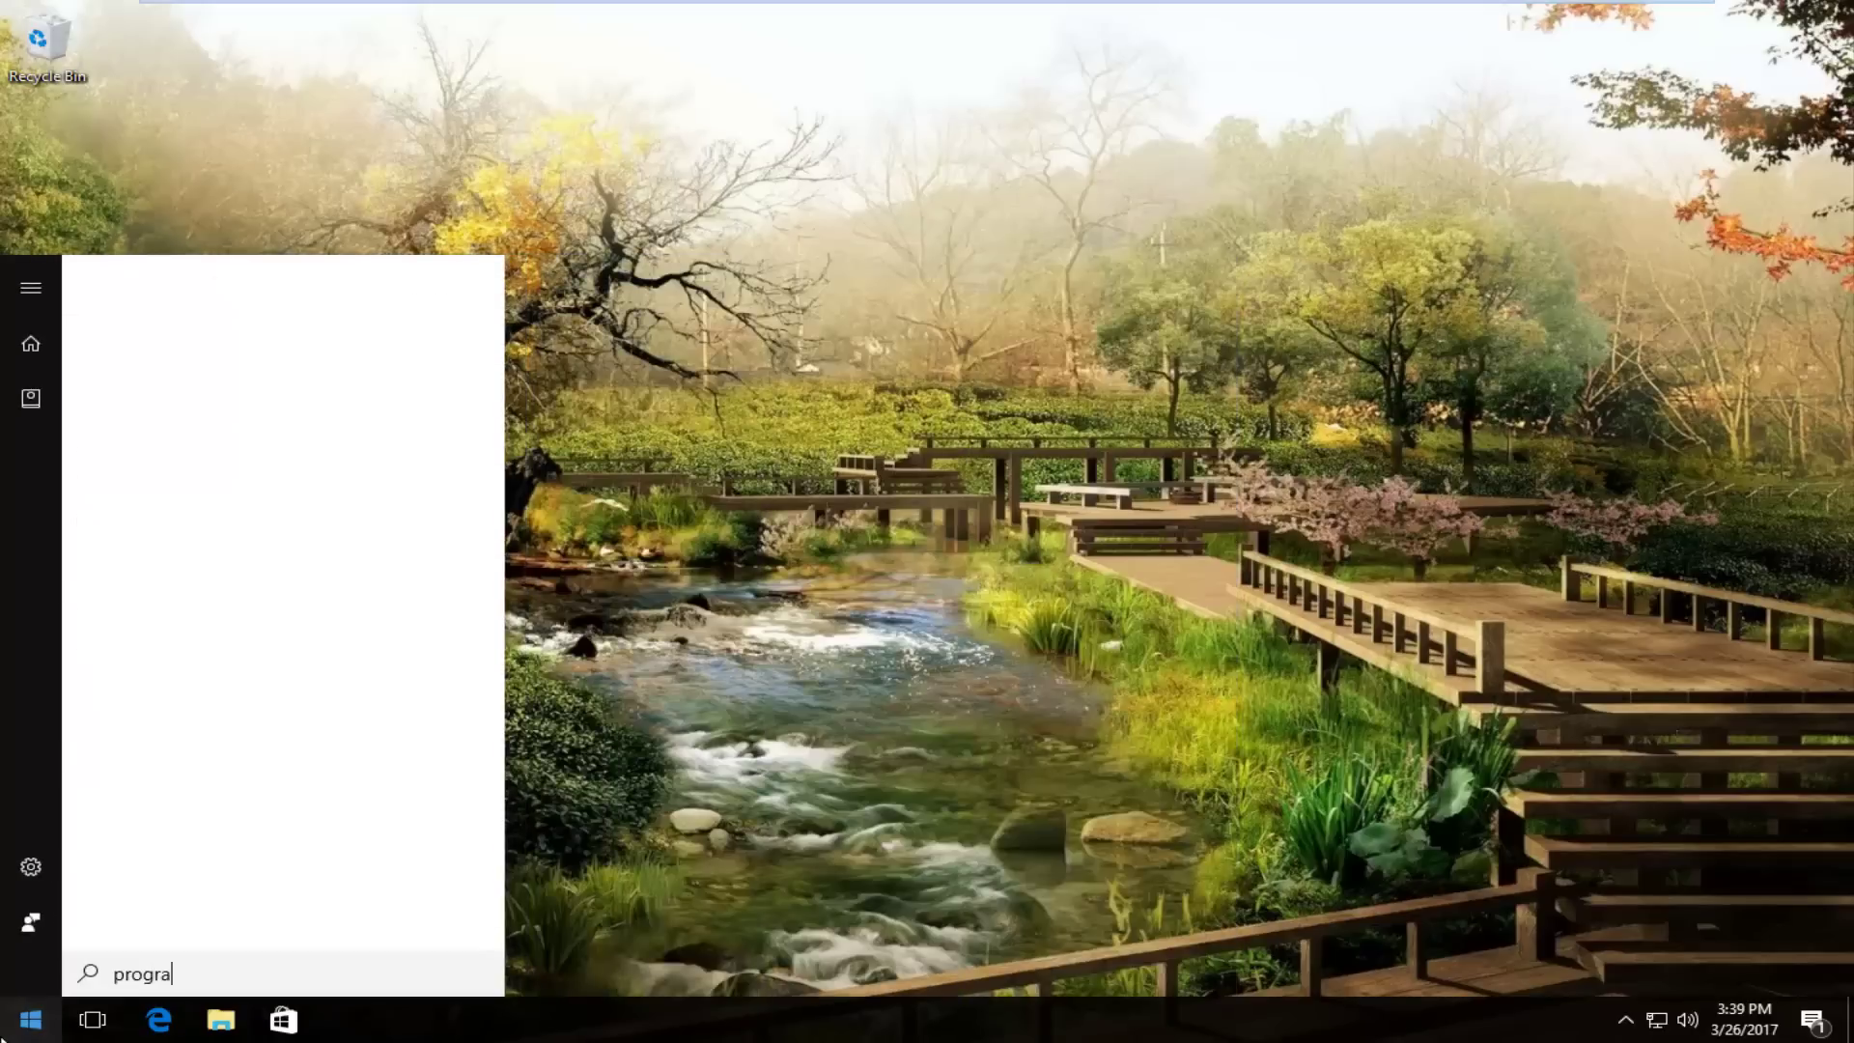
{"action": "type", "text": "ms and feature"}
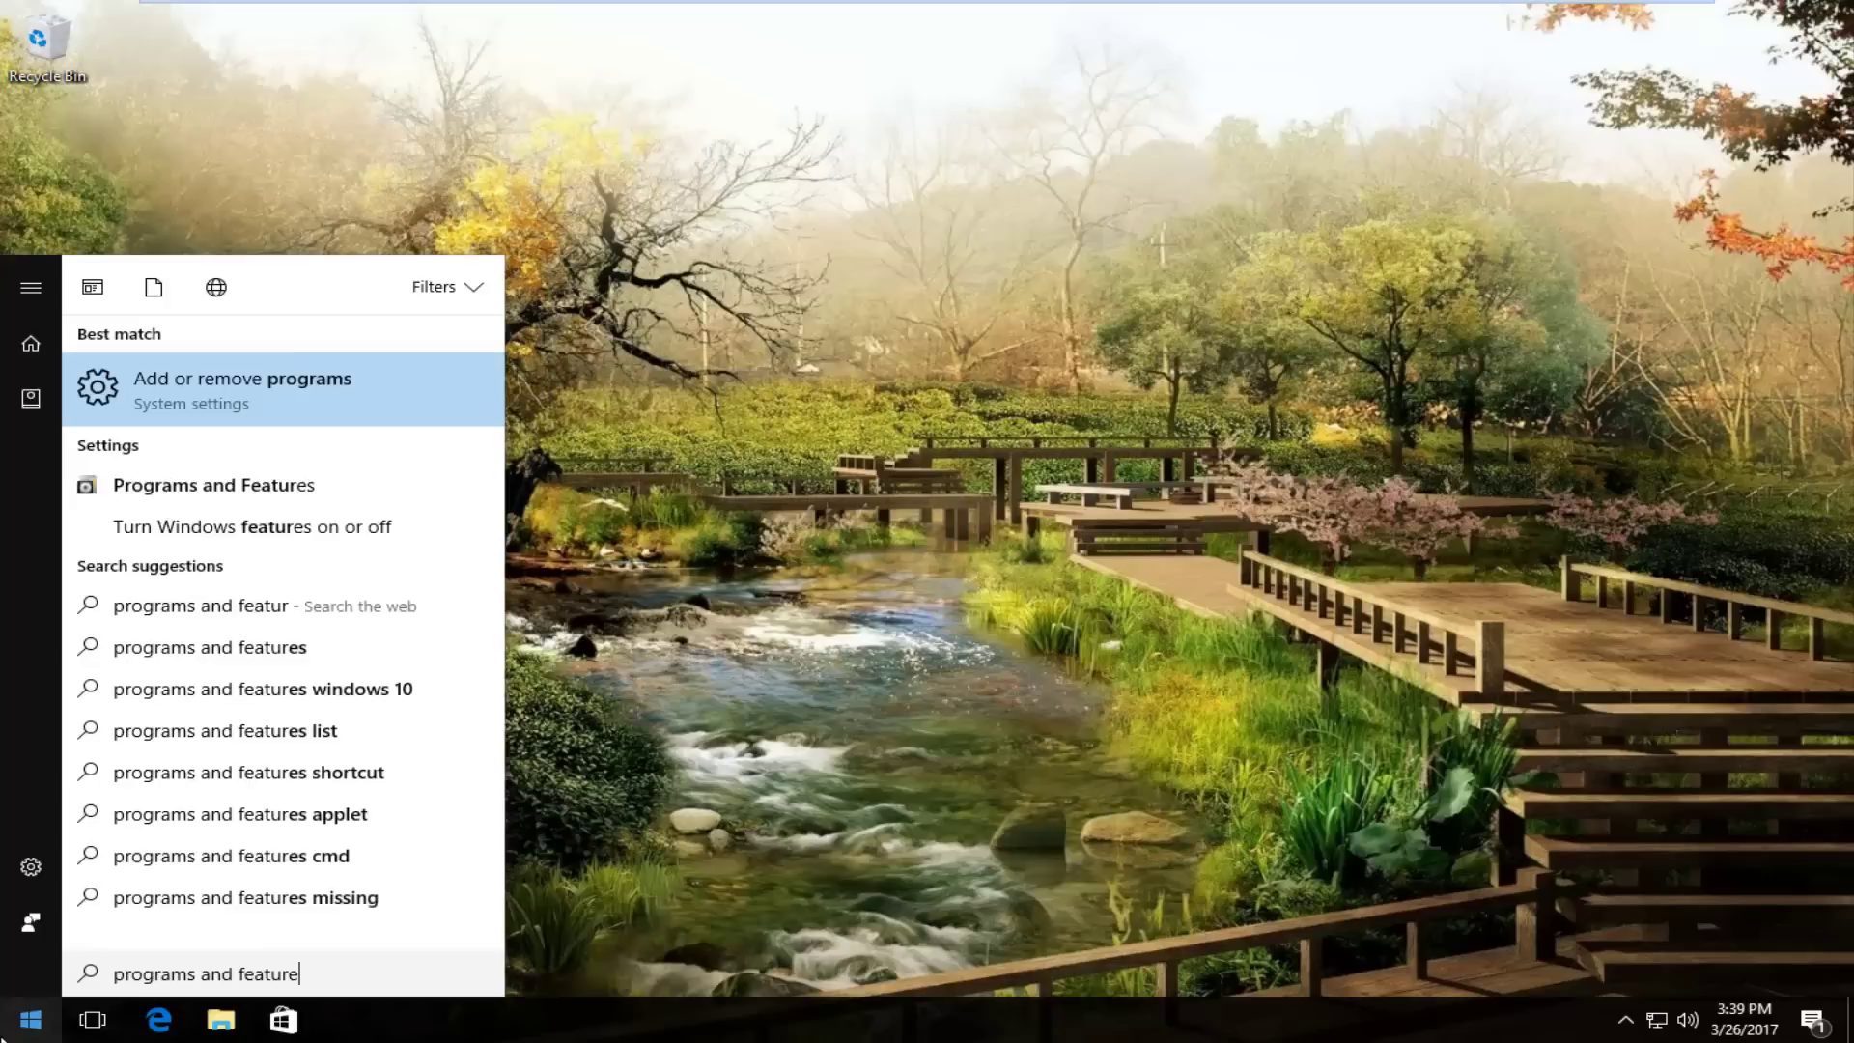
{"action": "type", "text": "s"}
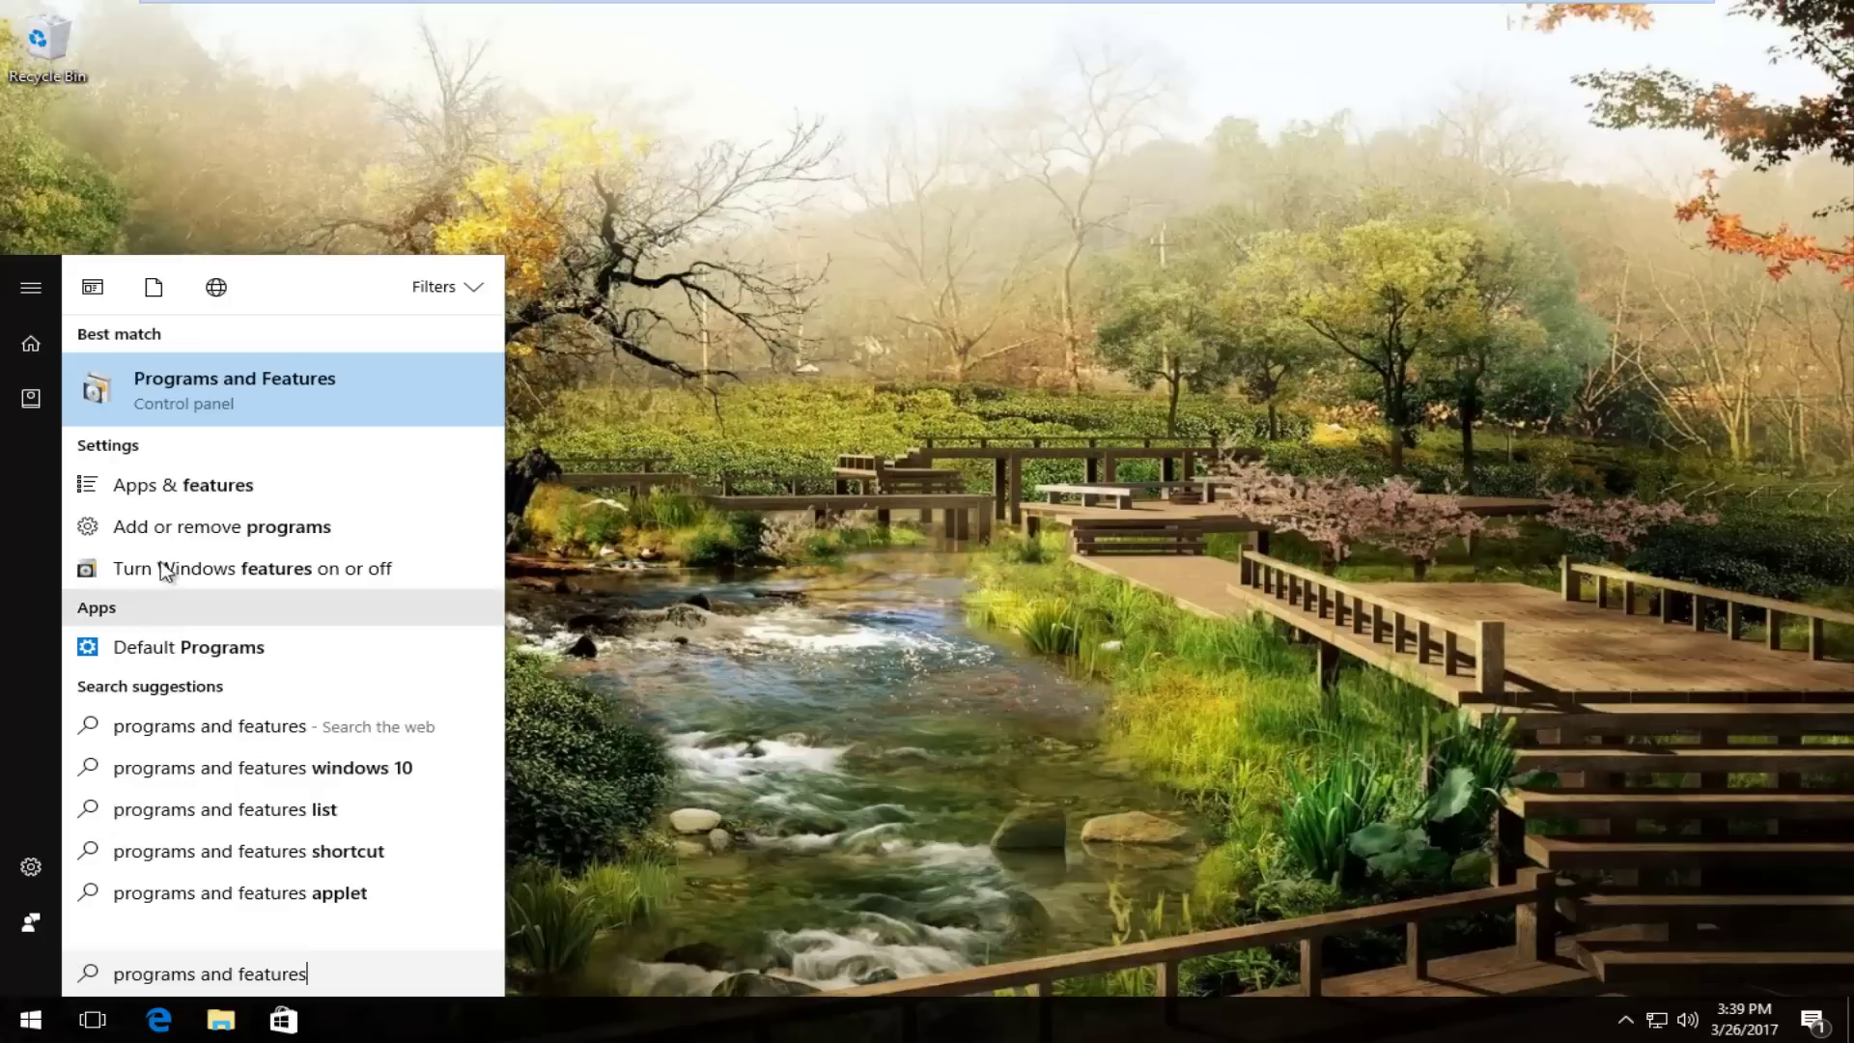
Open Programs and Features, select Microsoft OneDrive to see its details, then close the window
{"action": "left_click", "coordinate": [234, 392]}
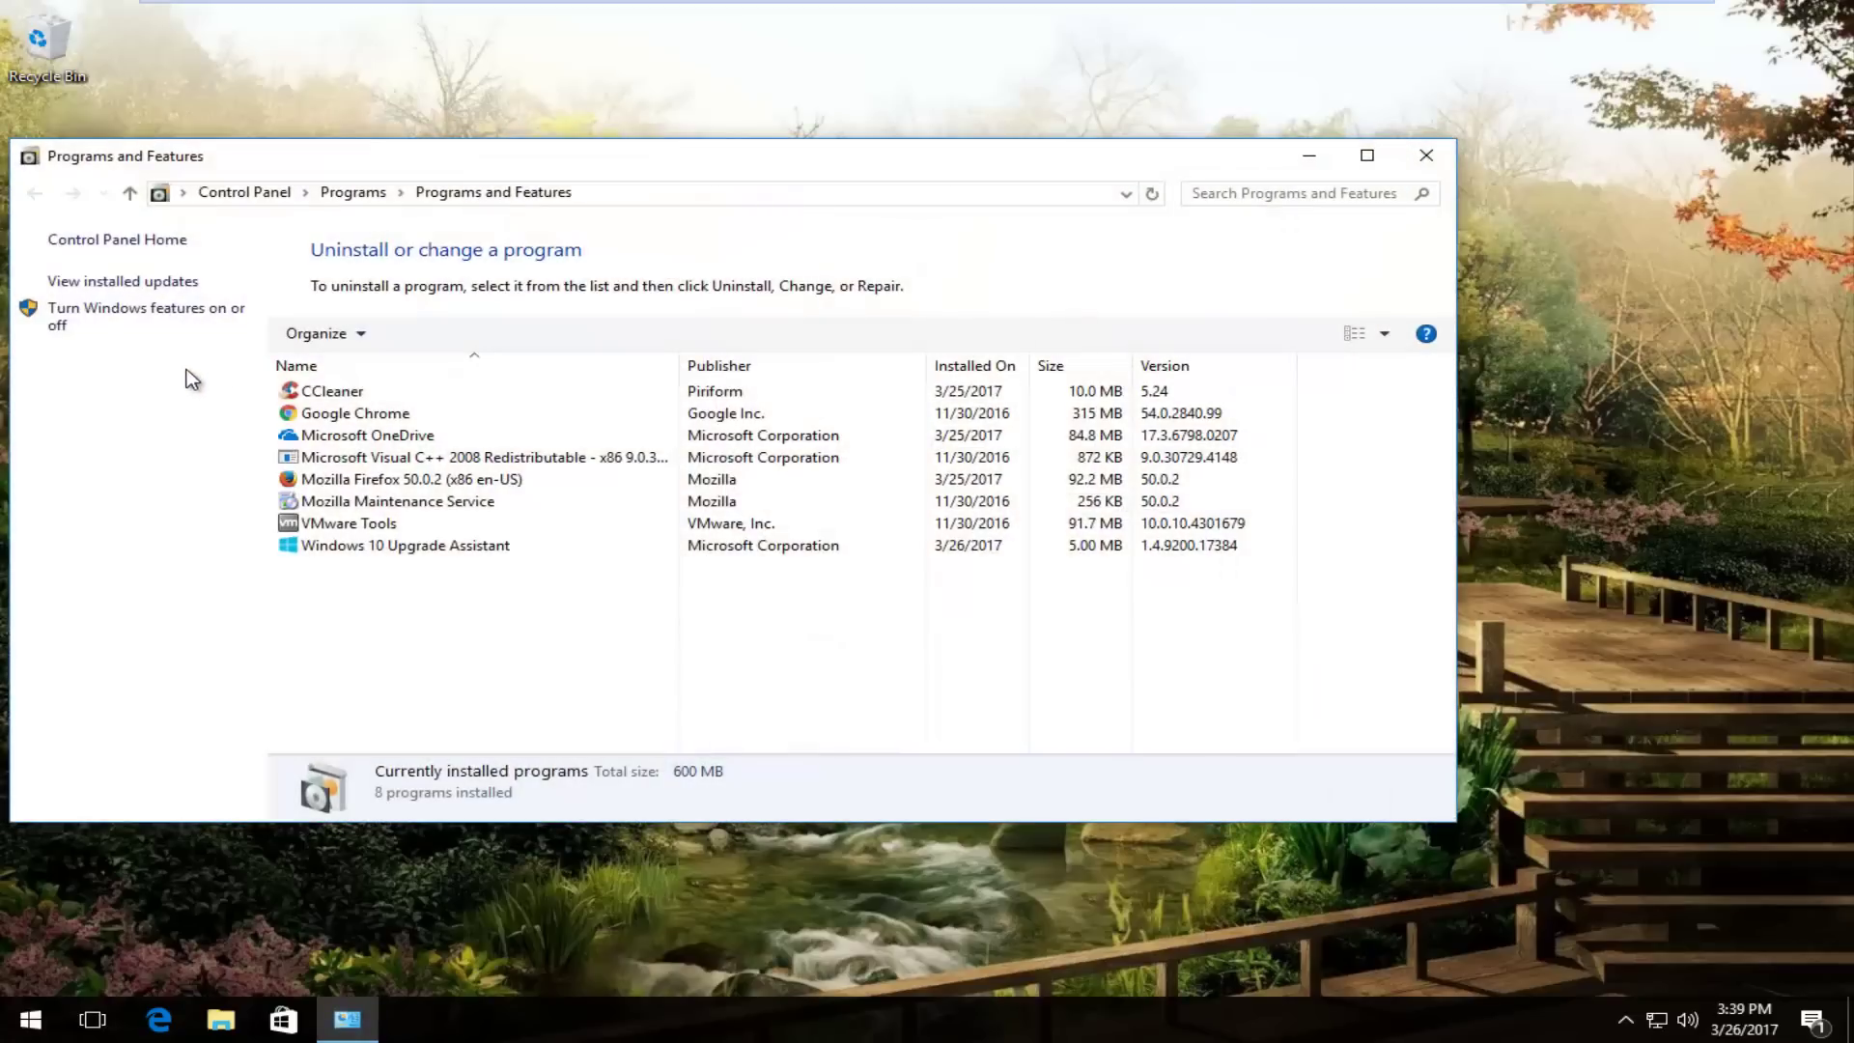
{"action": "left_click_drag", "start_coordinate": [937, 161], "coordinate": [1184, 135]}
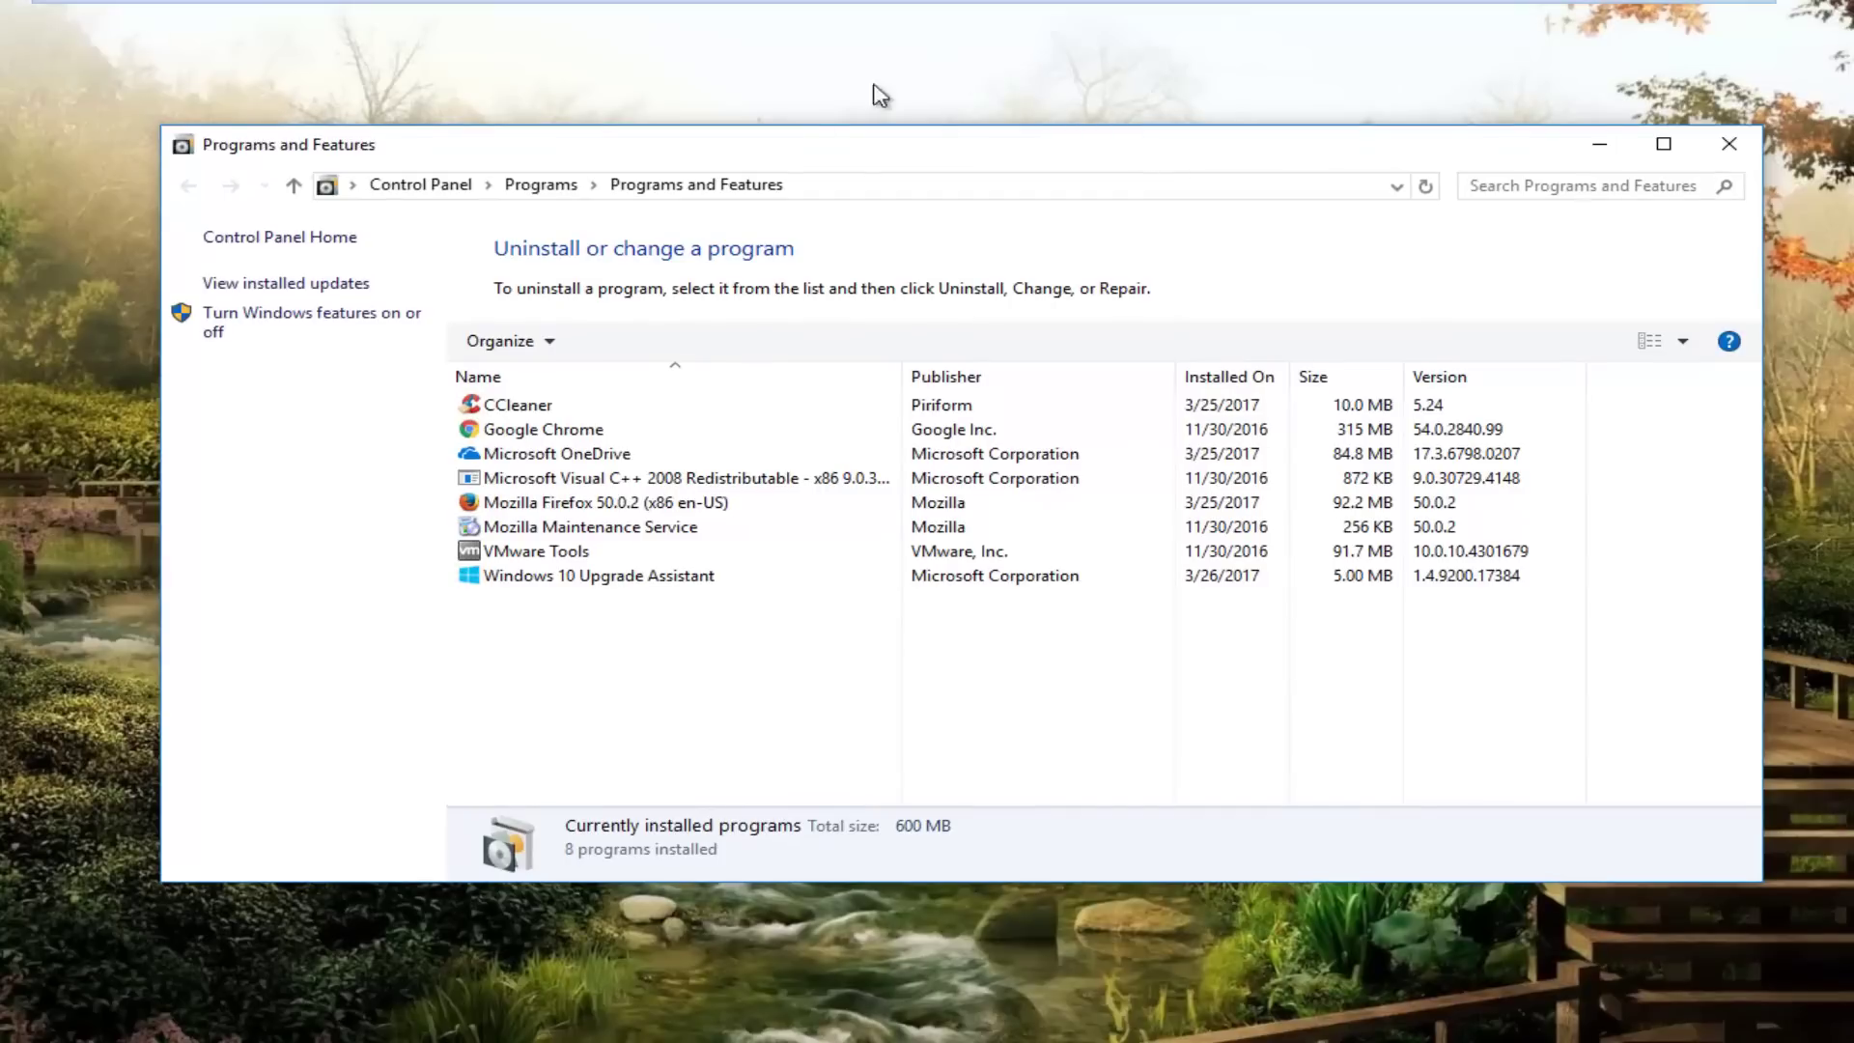
{"action": "left_click", "coordinate": [570, 456]}
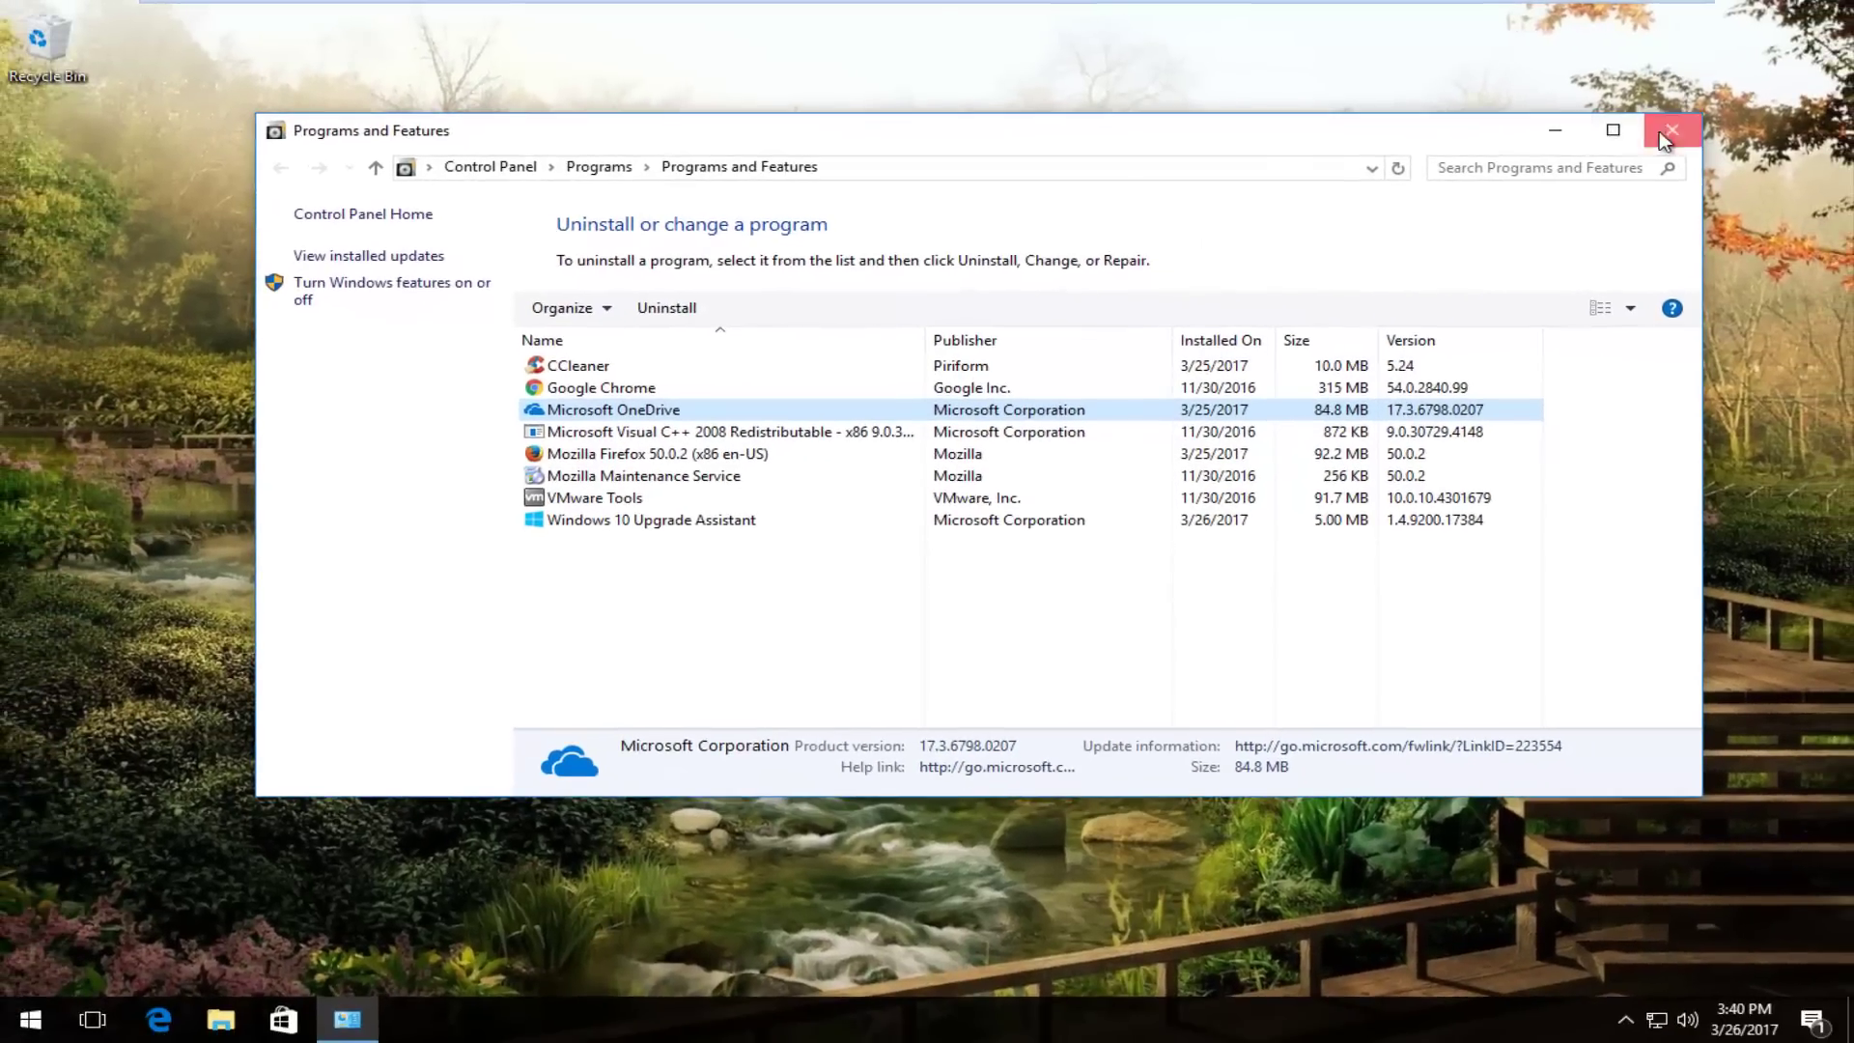
{"action": "left_click", "coordinate": [1728, 143]}
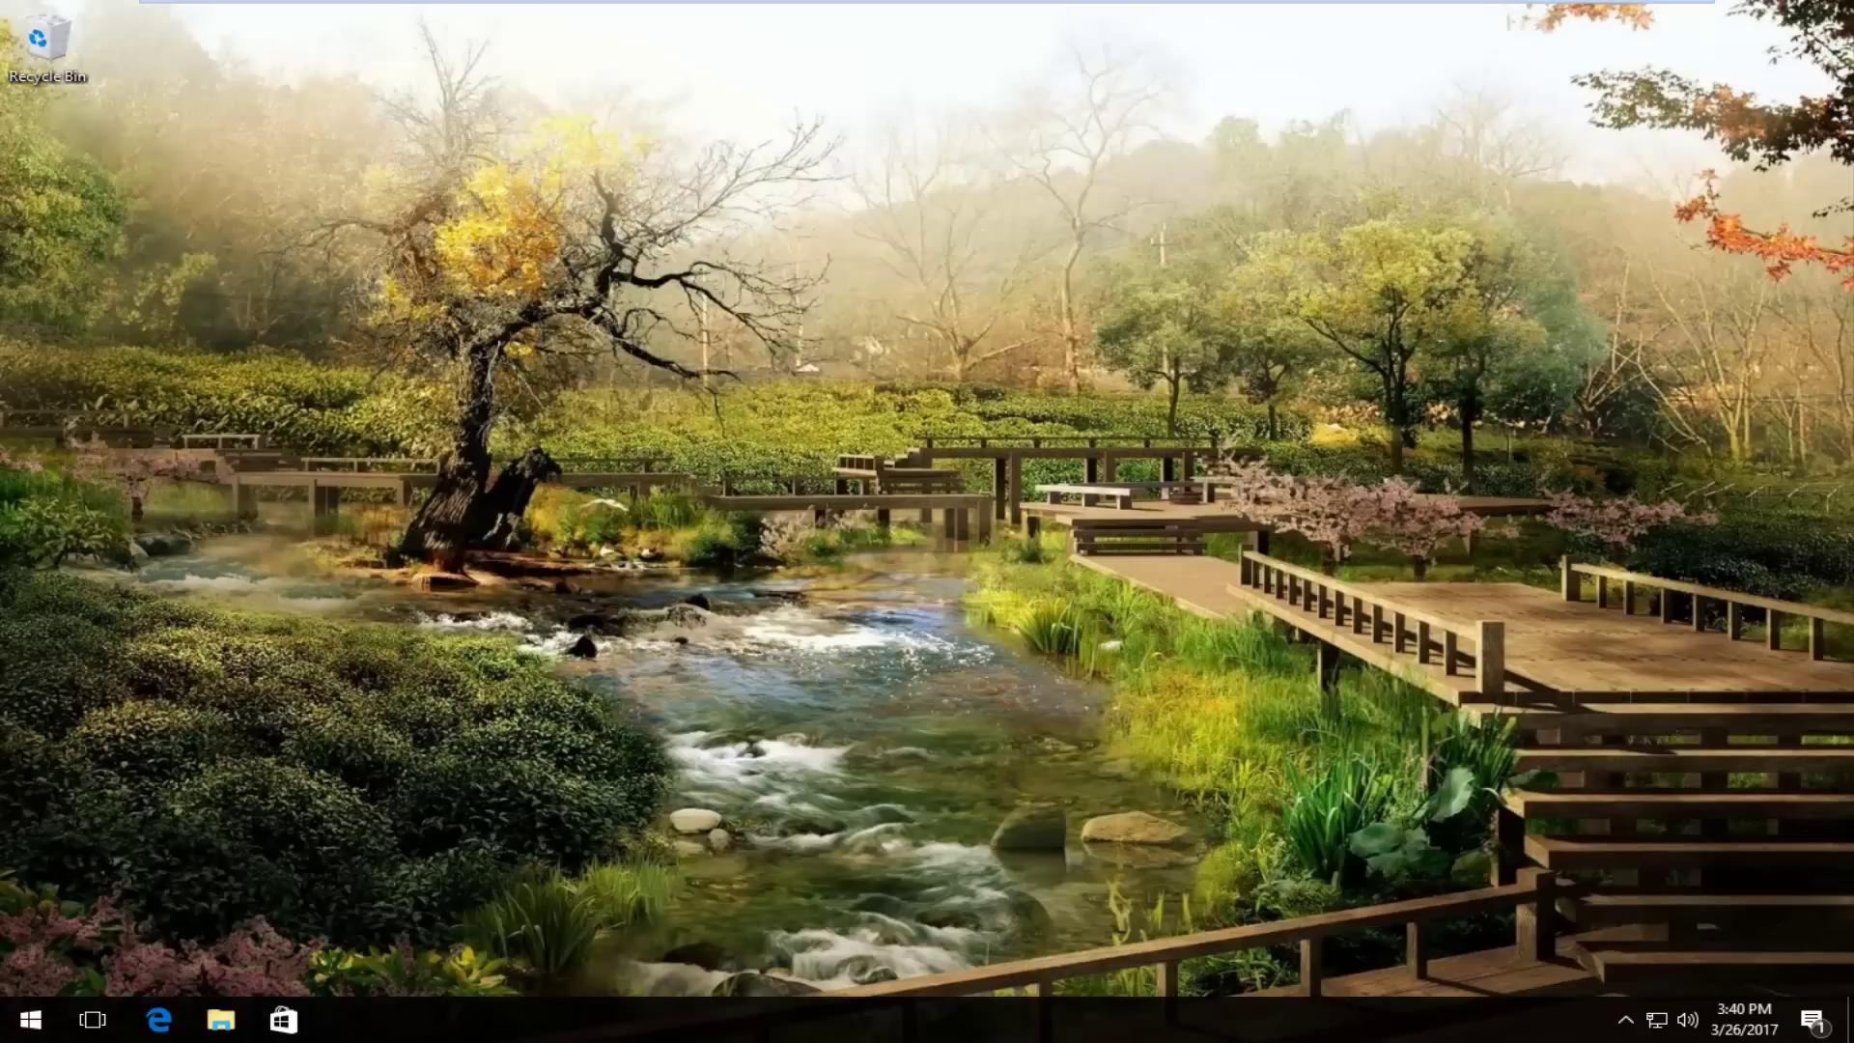
Search the Start menu for 'device manager'
{"action": "left_click", "coordinate": [30, 1019]}
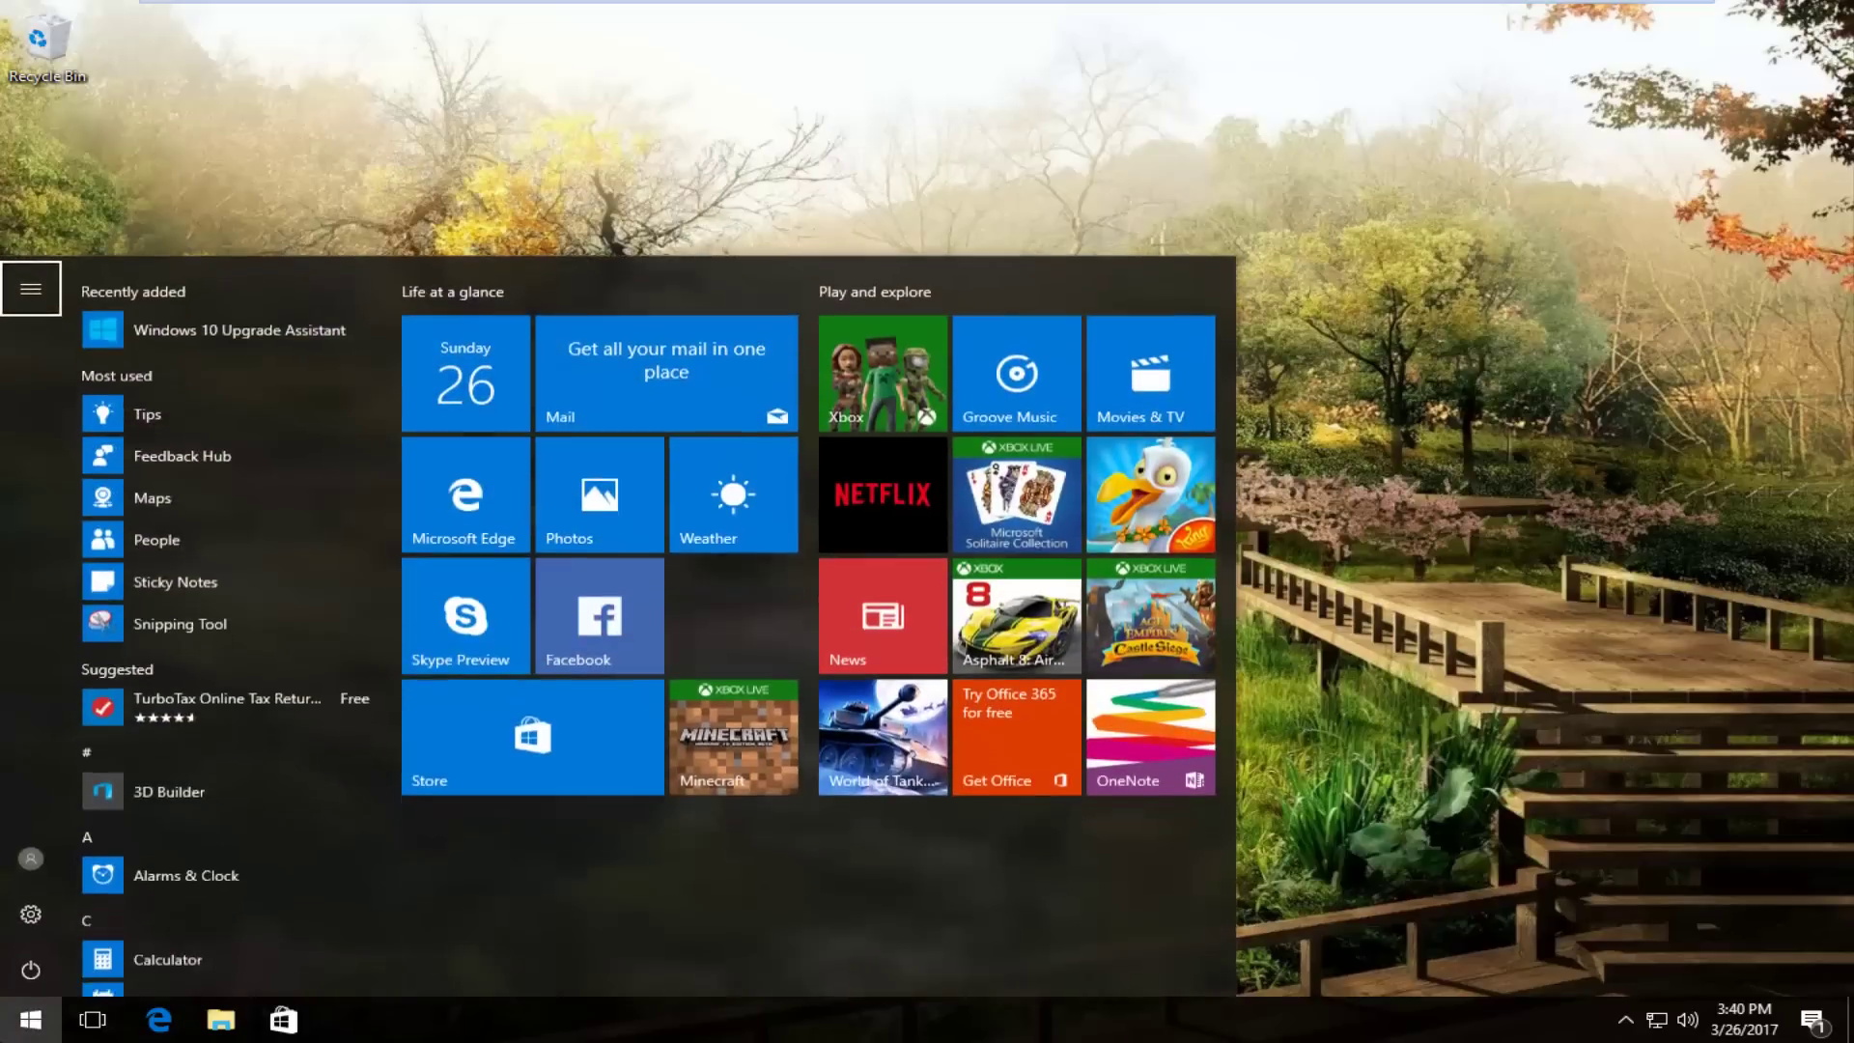
{"action": "key", "text": "Escape"}
{"action": "type", "text": "device manager"}
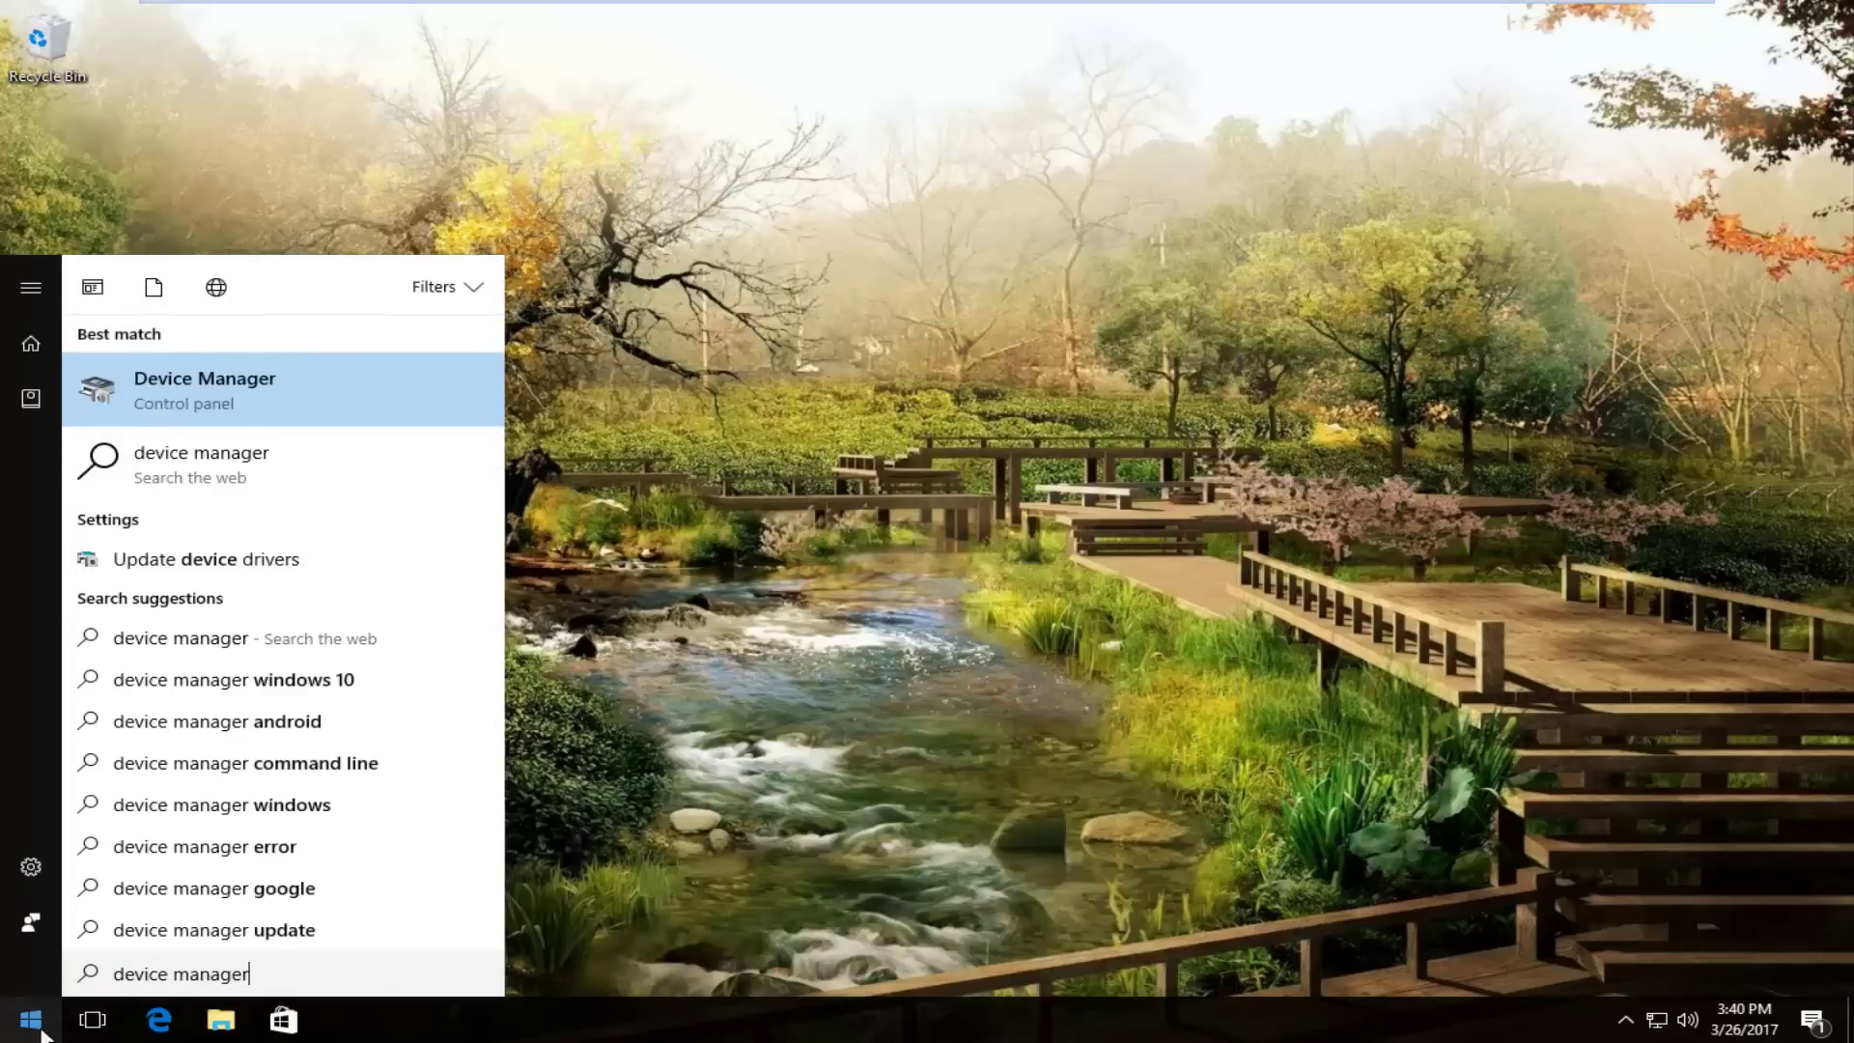
Launch Device Manager and expand Universal Serial Bus controllers to list the USB hubs
{"action": "left_click", "coordinate": [176, 390]}
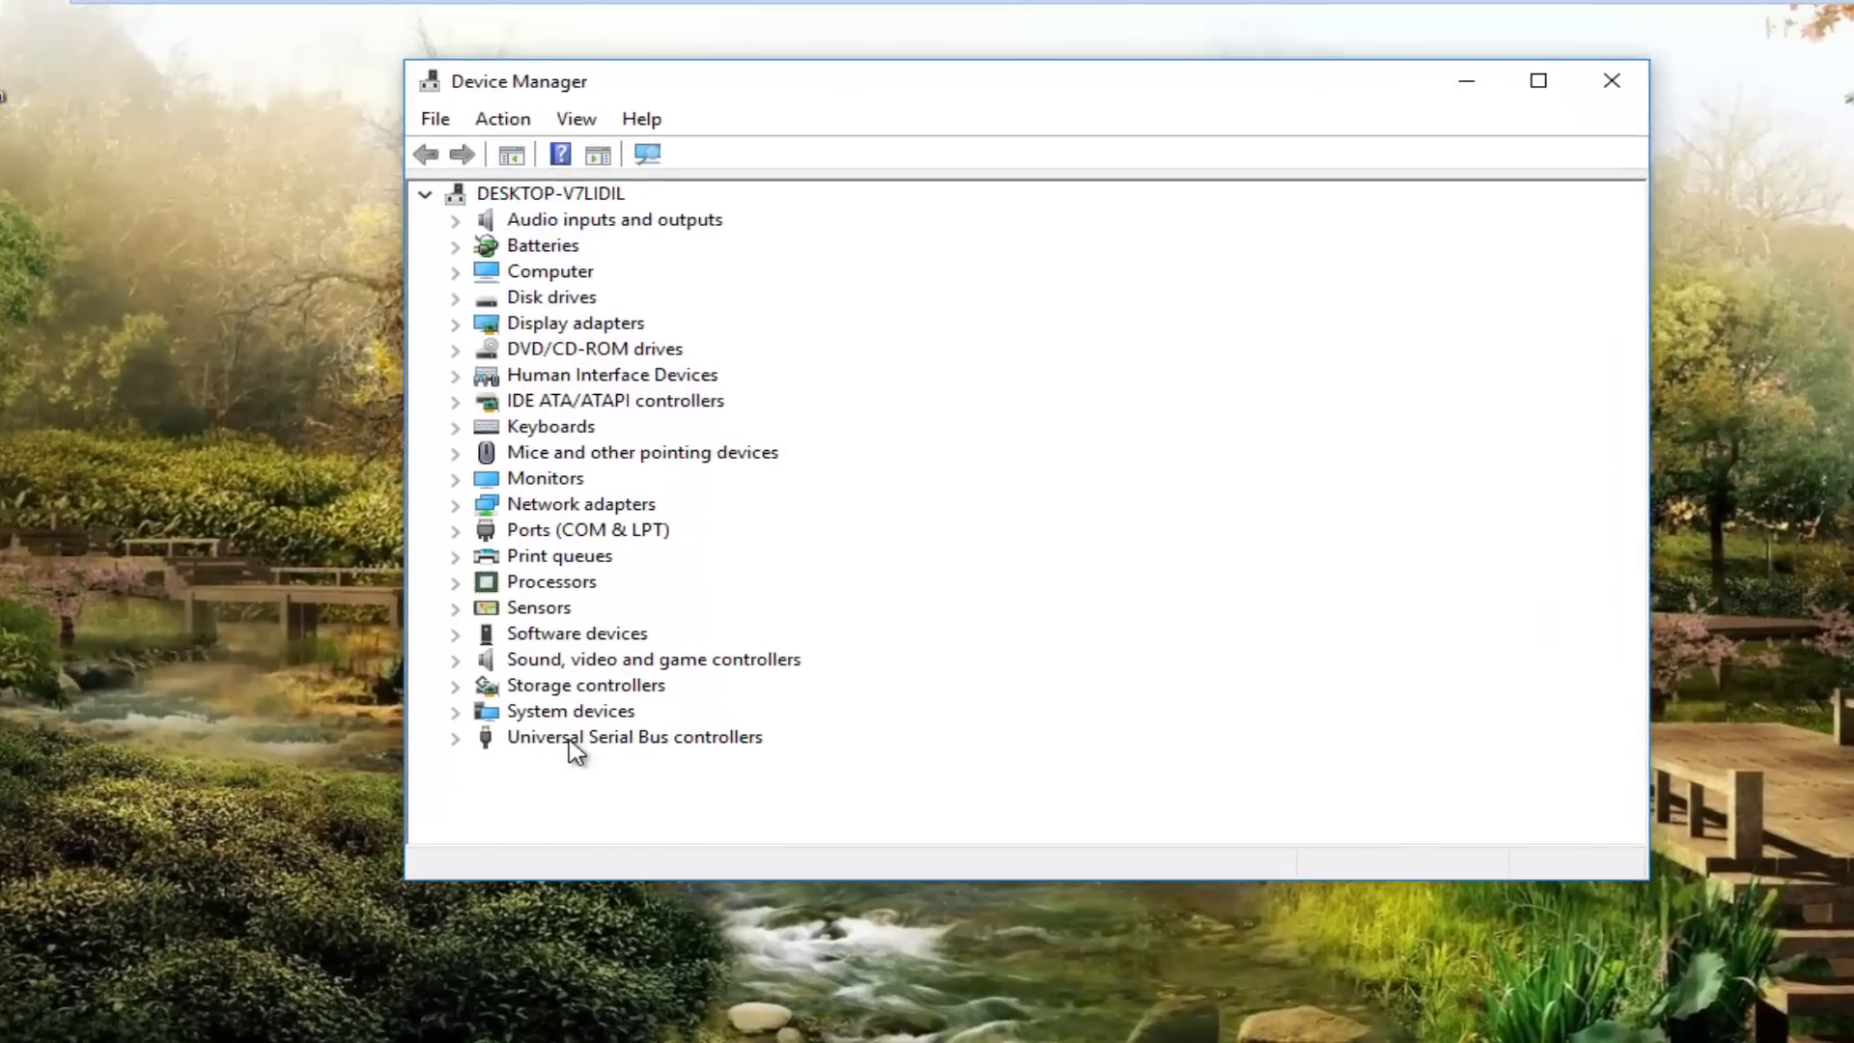
{"action": "left_click", "coordinate": [451, 739]}
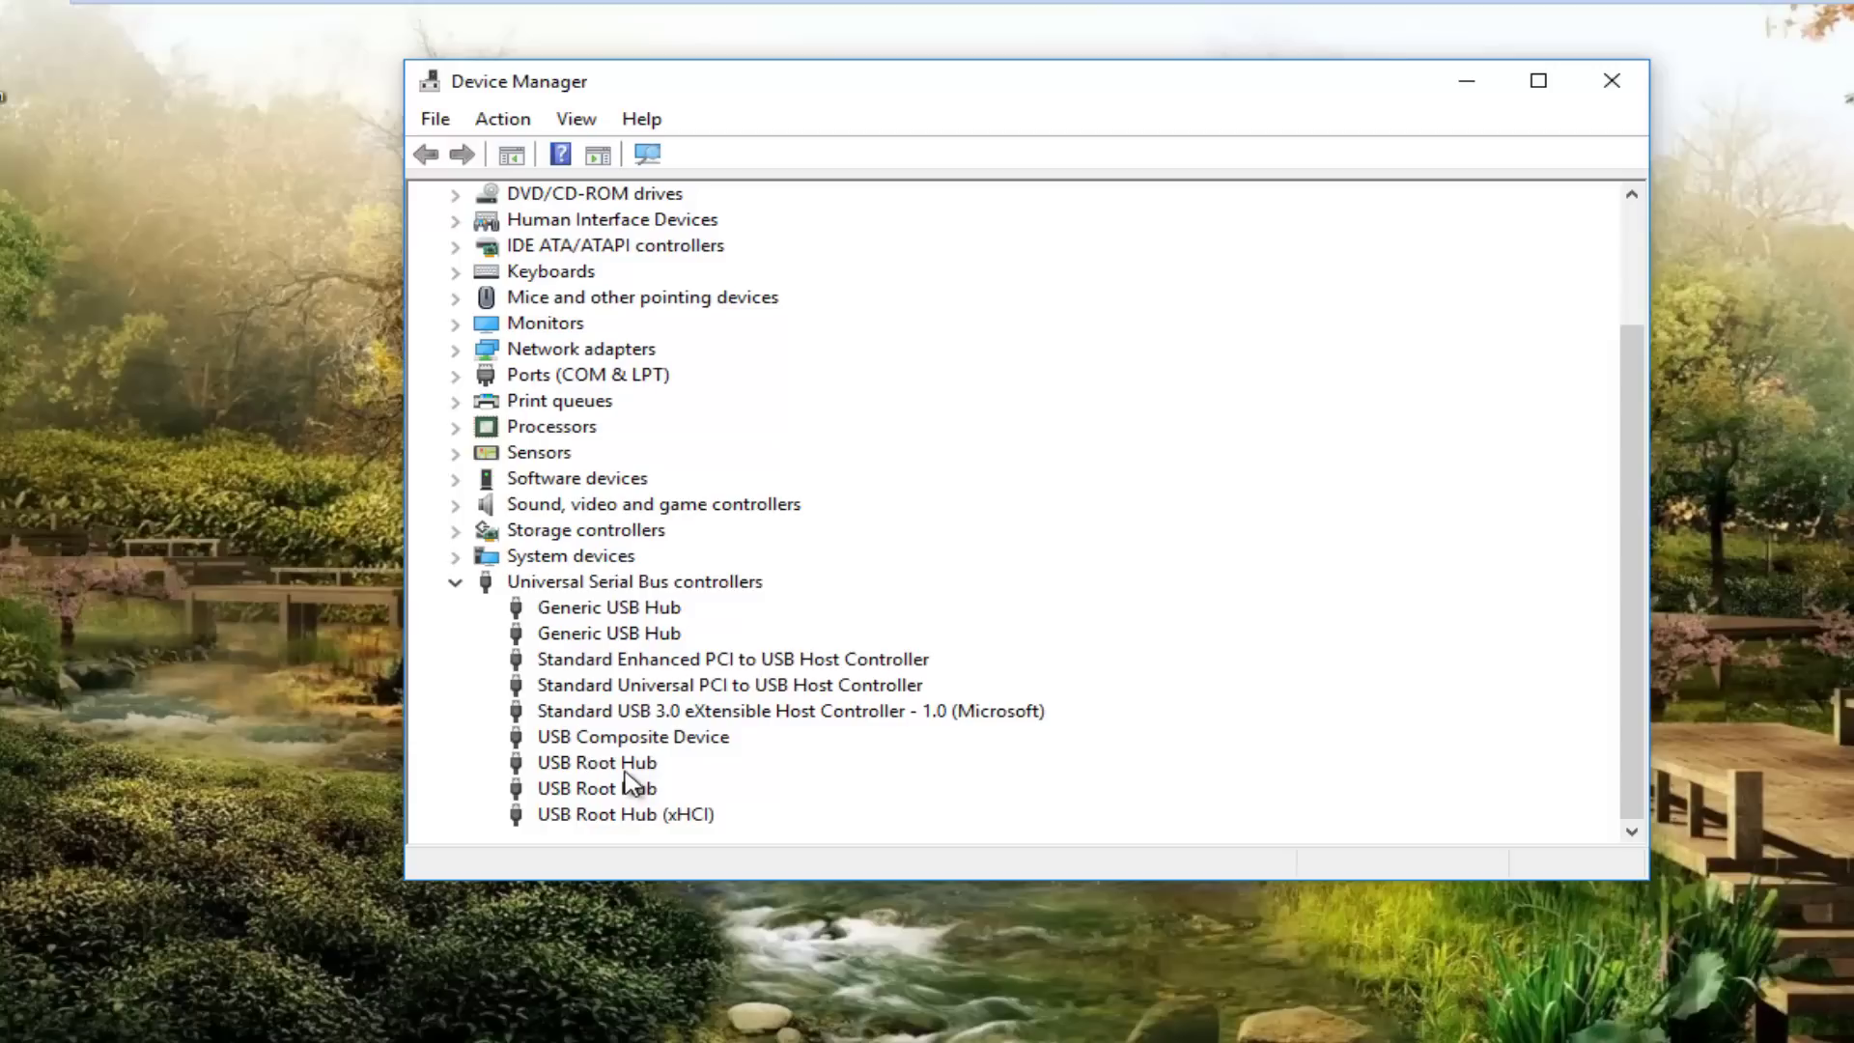
Automatically search for a newer Generic USB Hub driver and dismiss the already-installed result
{"action": "right_click", "coordinate": [618, 610]}
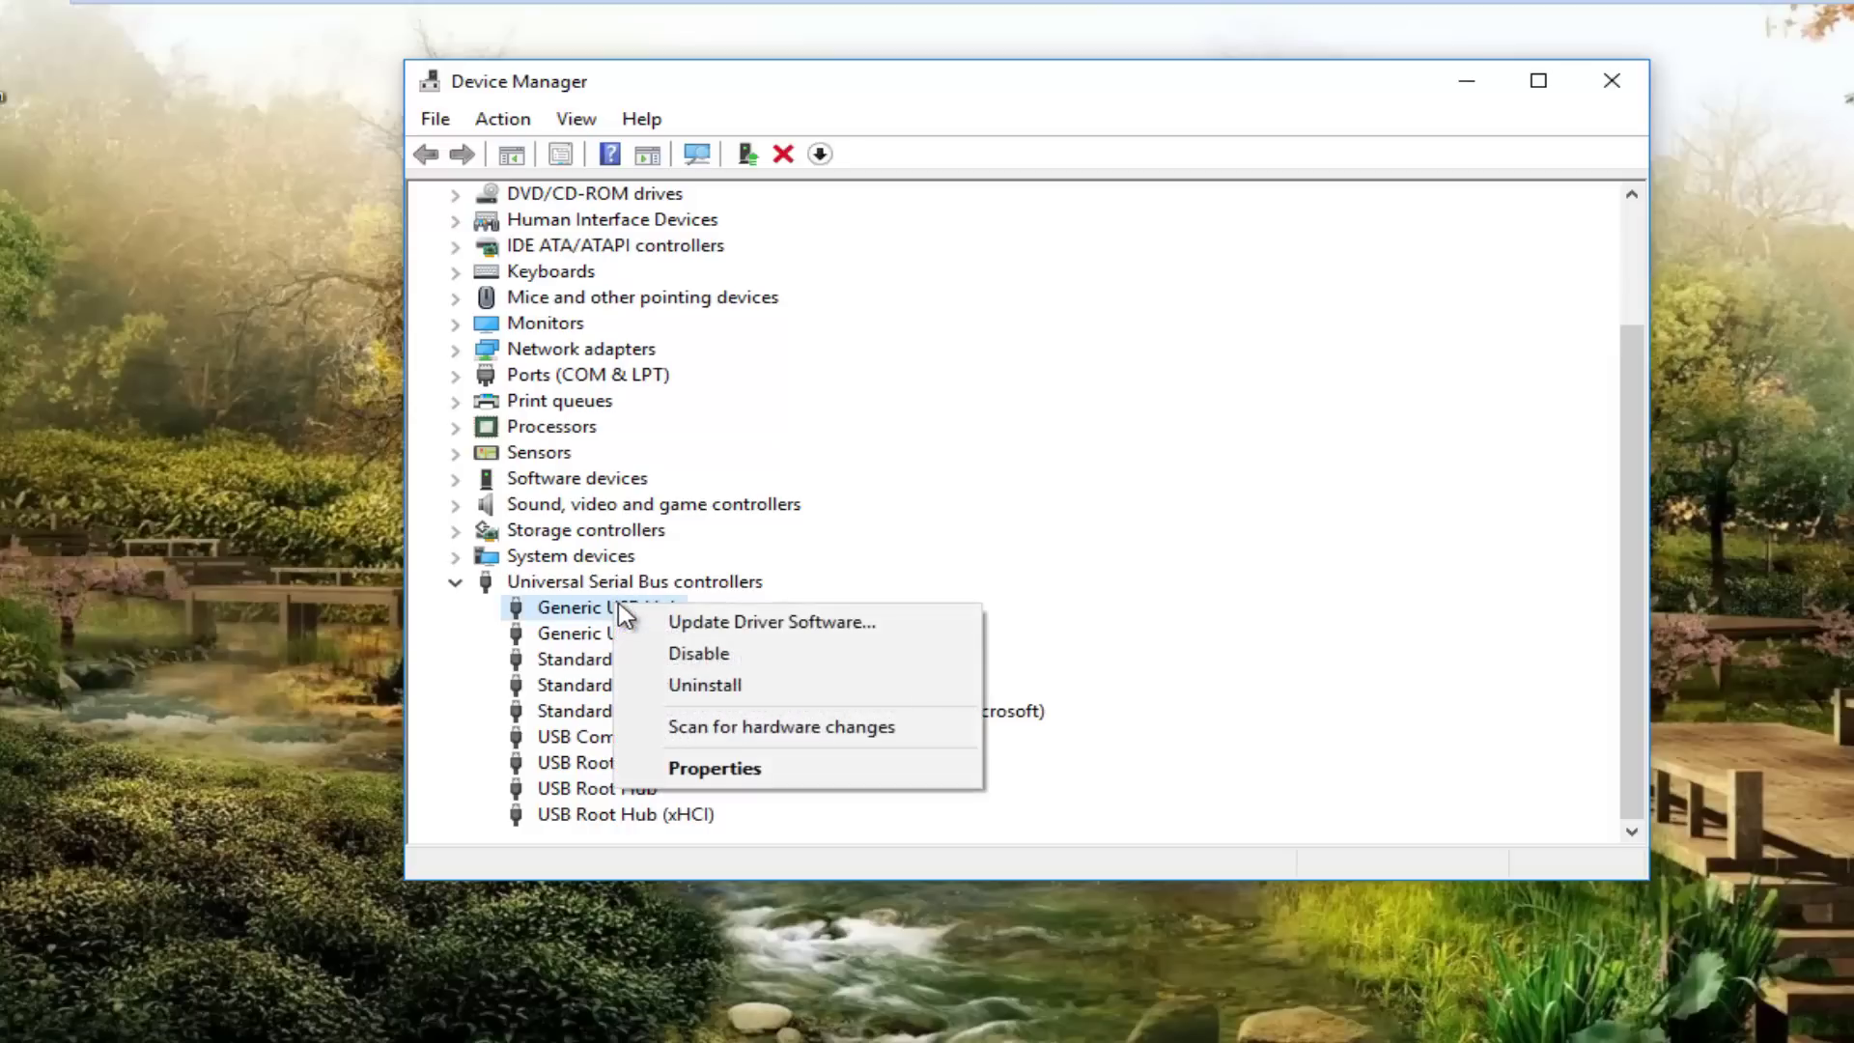
{"action": "left_click", "coordinate": [734, 626]}
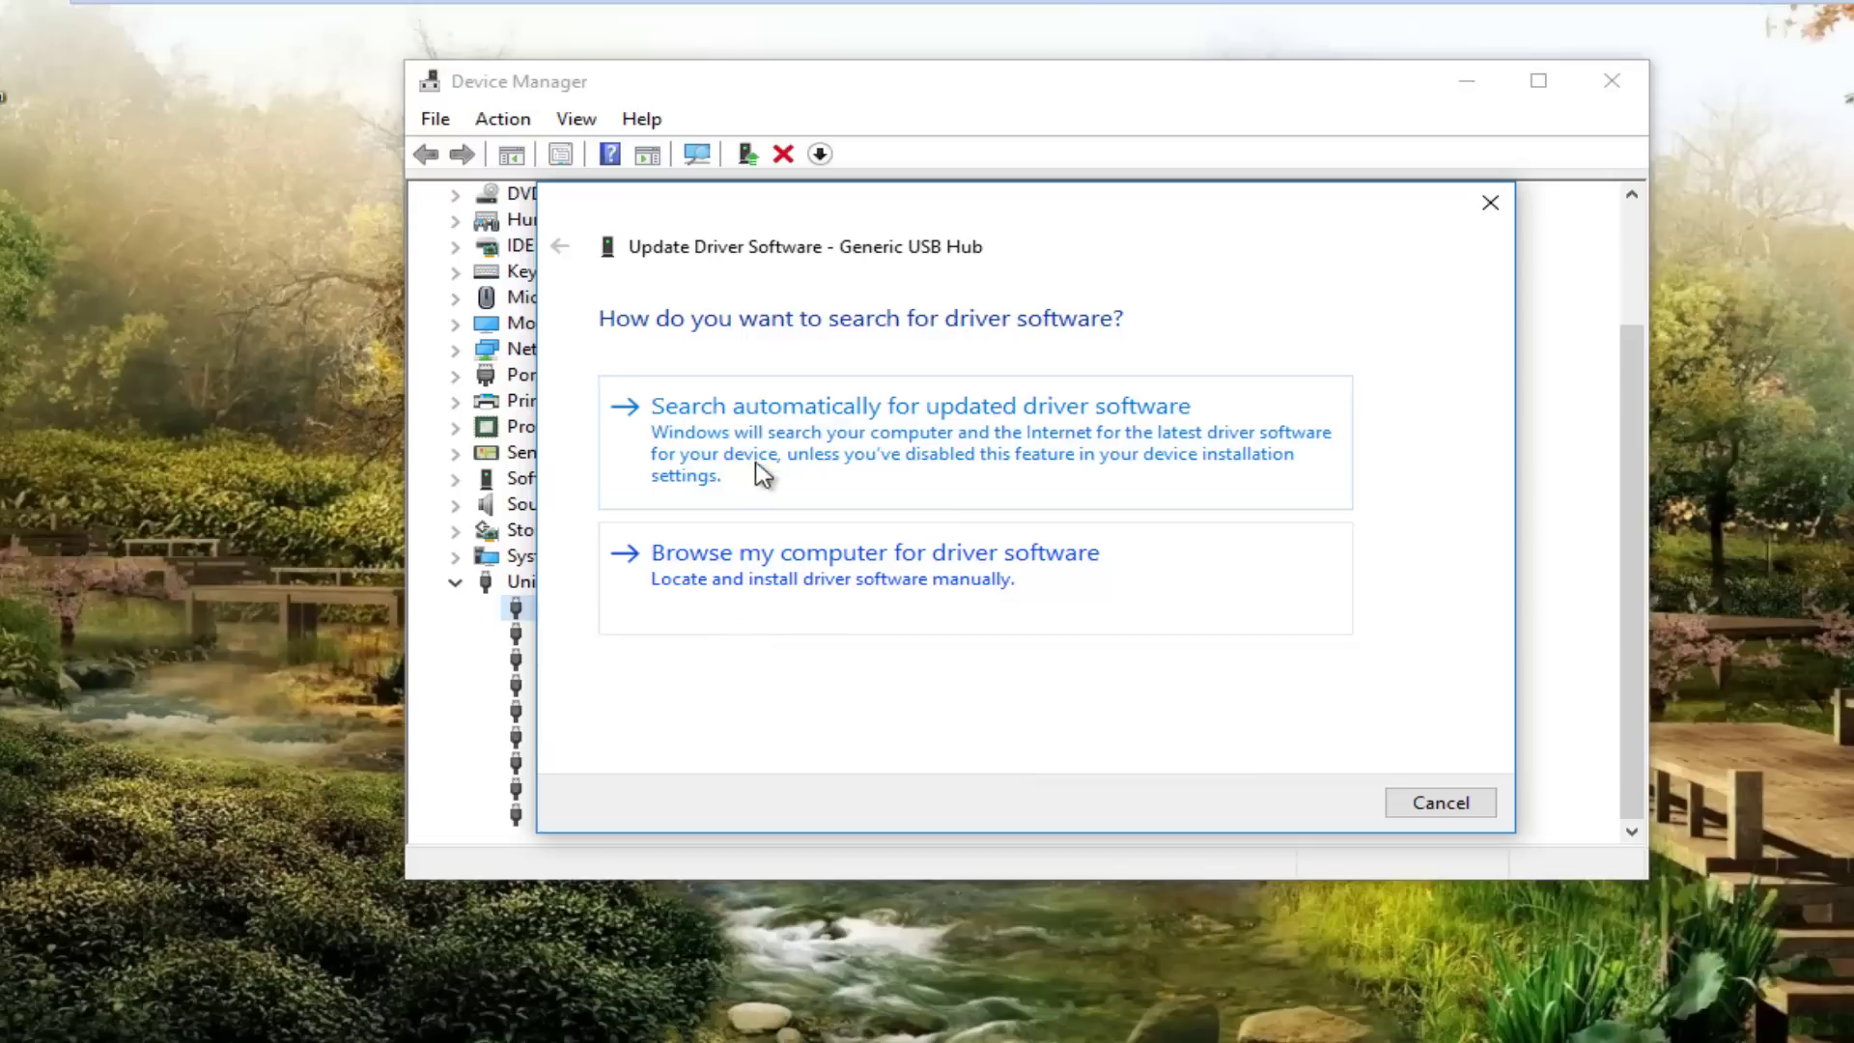
{"action": "left_click", "coordinate": [953, 440]}
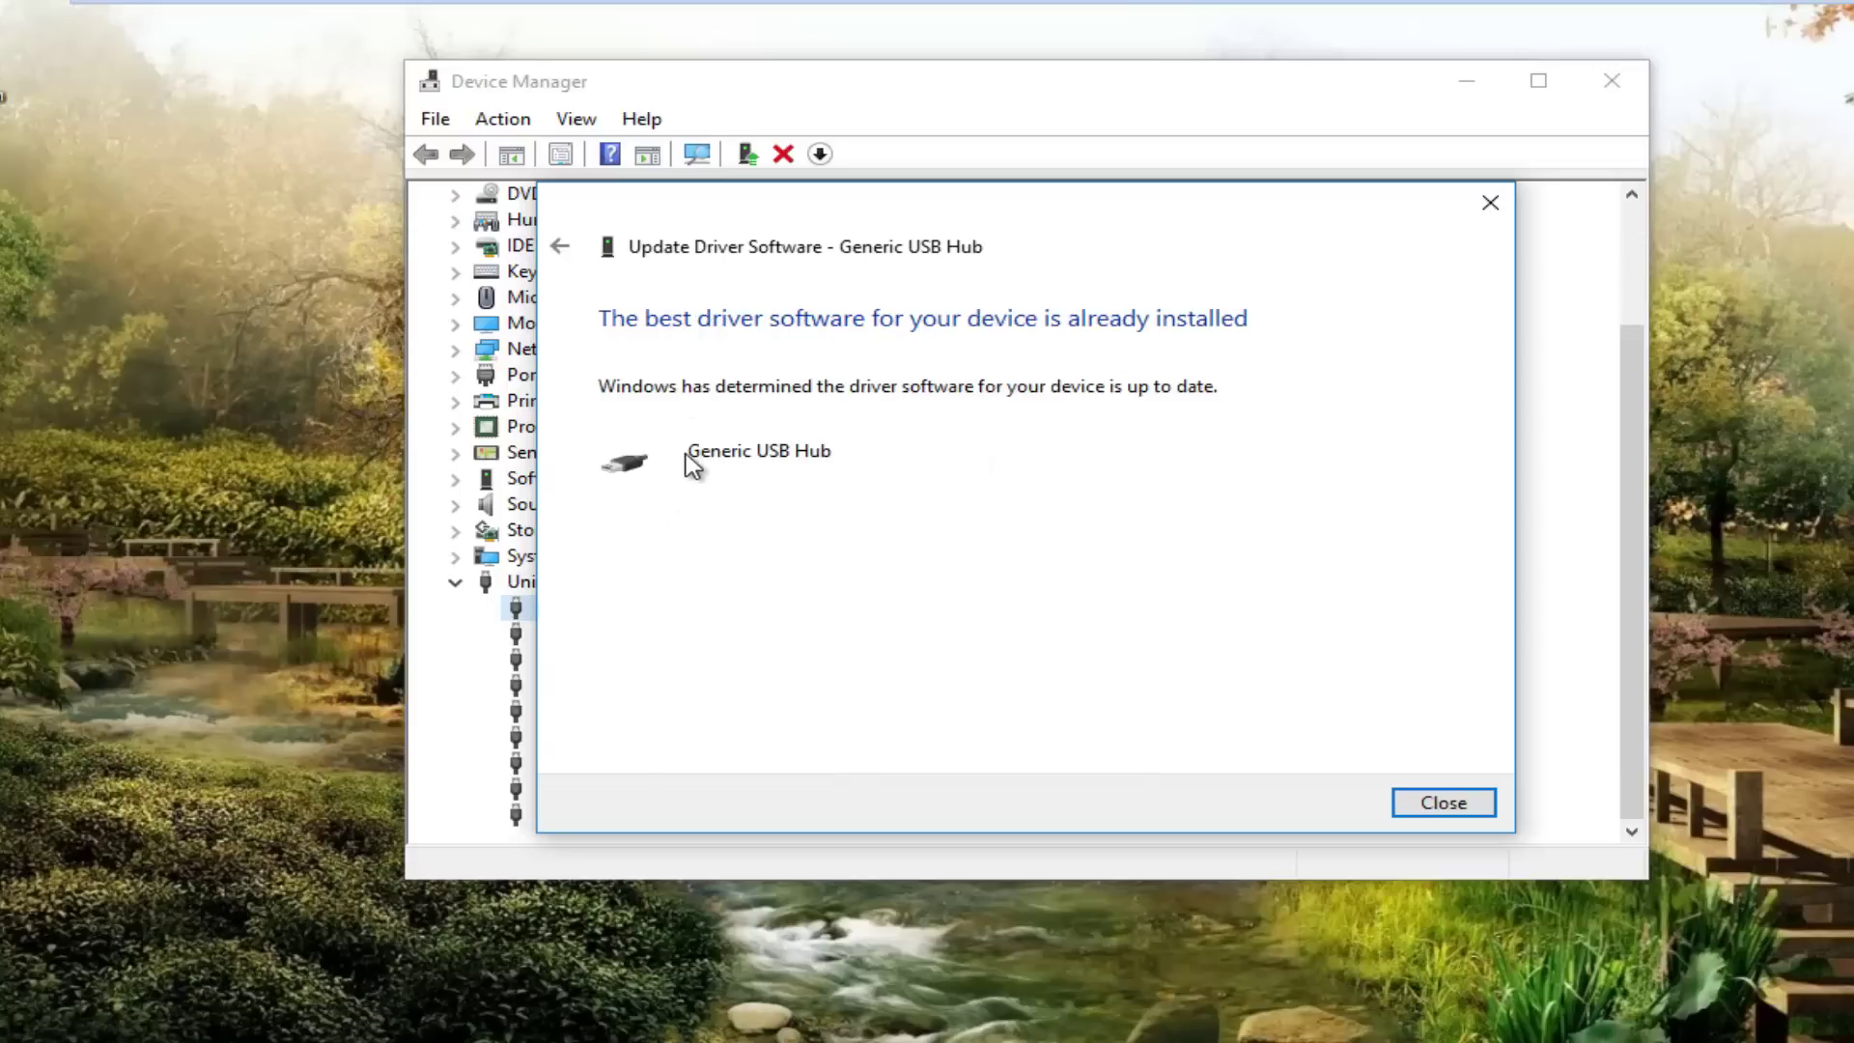
{"action": "left_click", "coordinate": [1445, 804]}
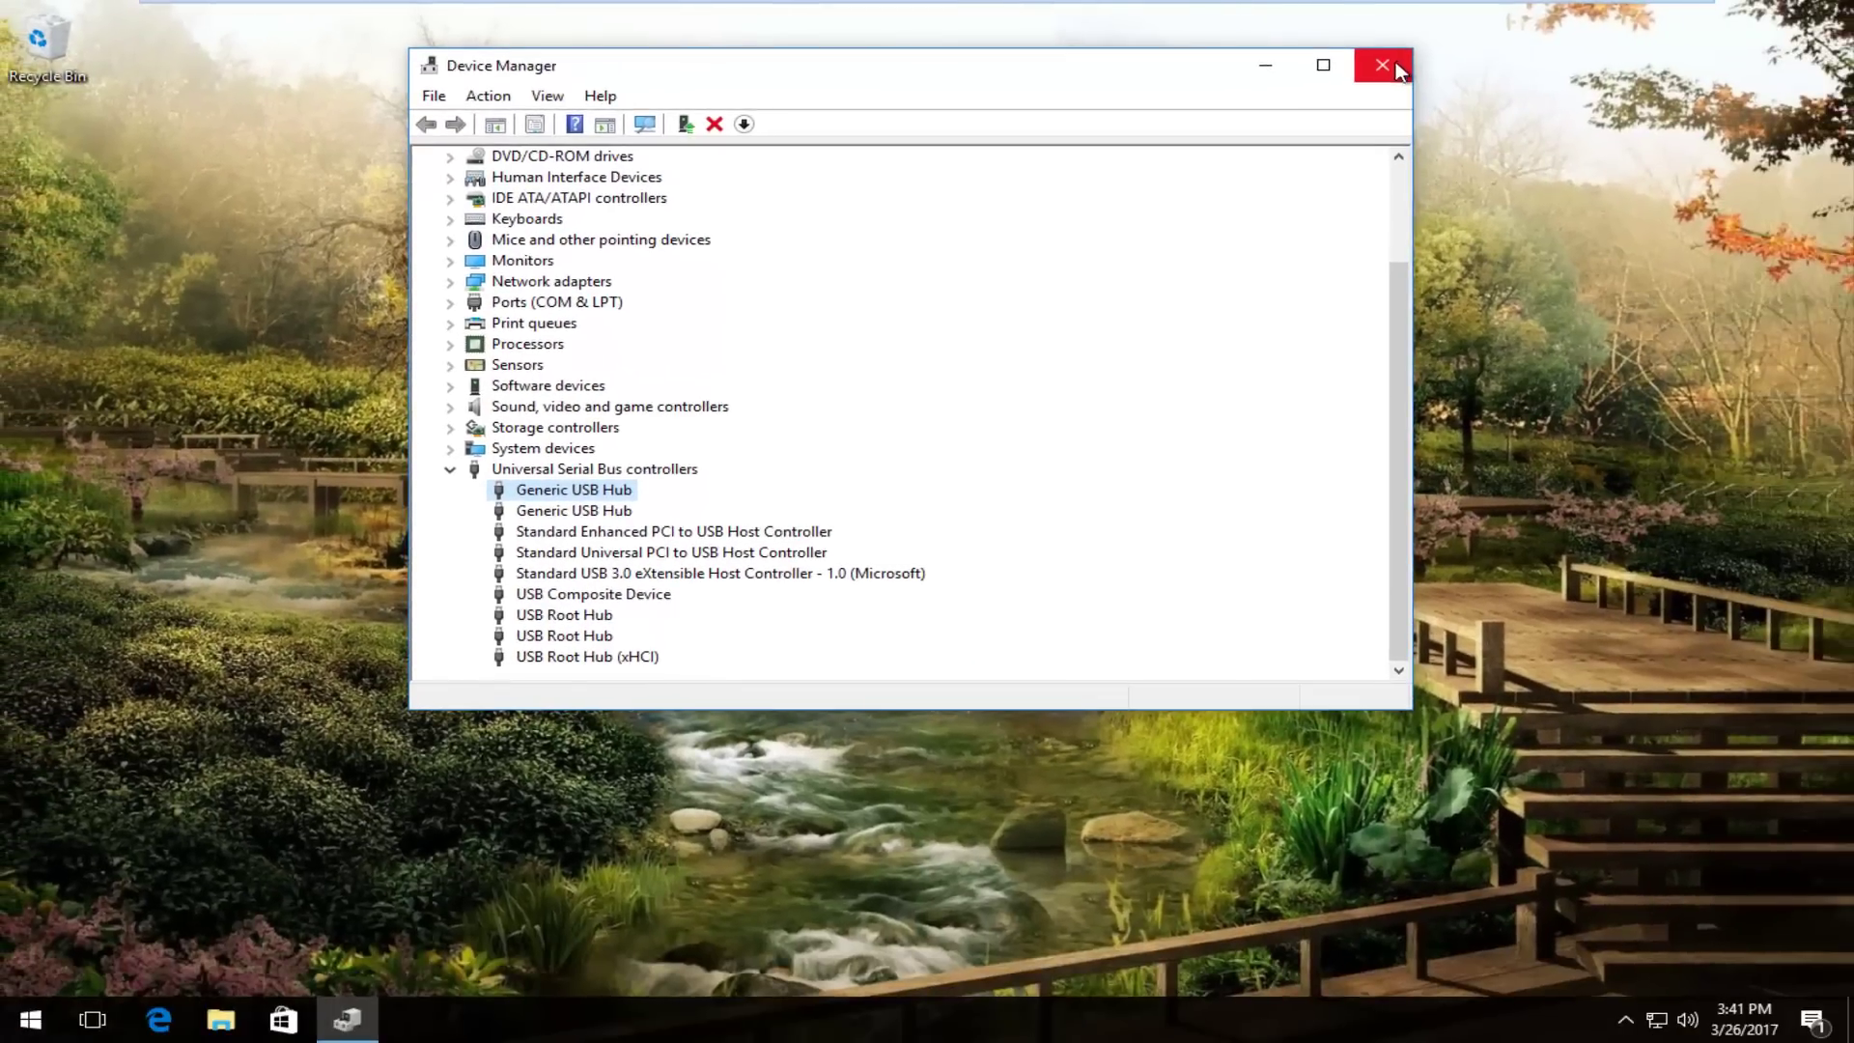
Close Device Manager and launch Services via a Start menu search for 'services'
{"action": "left_click", "coordinate": [1612, 78]}
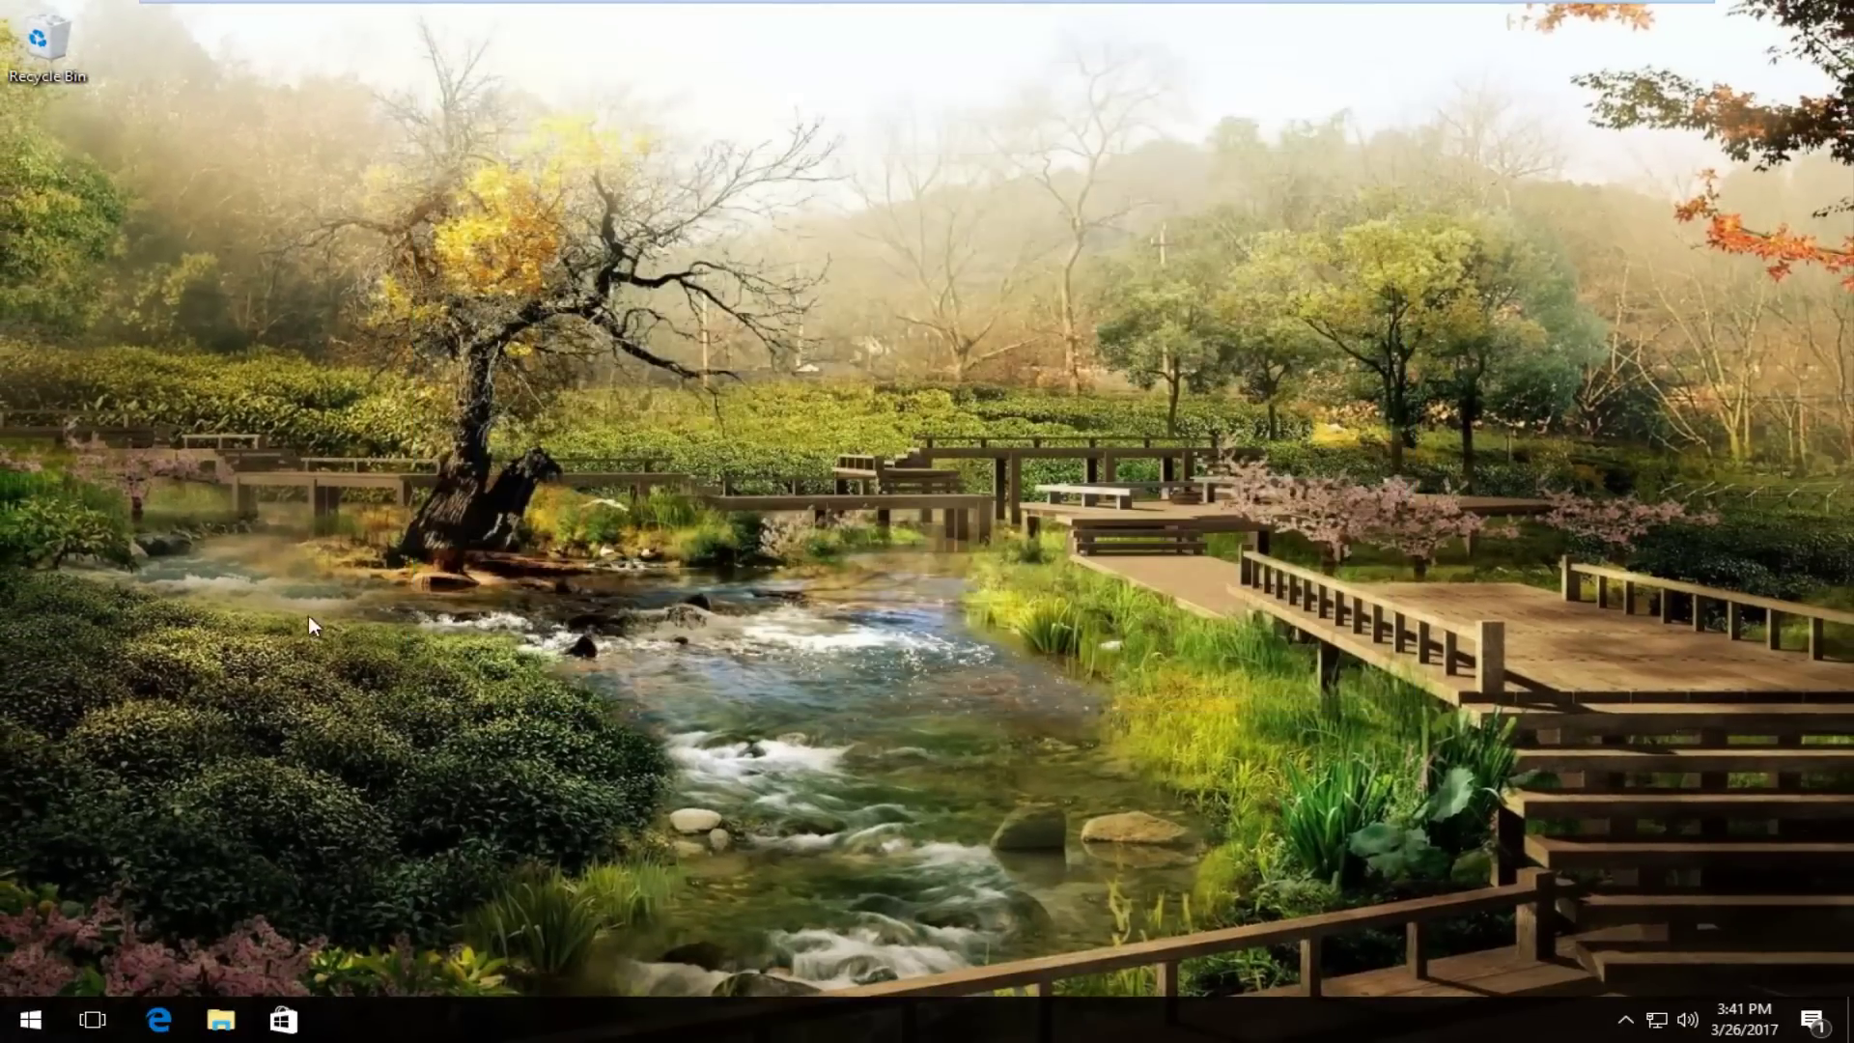
{"action": "left_click", "coordinate": [30, 1019]}
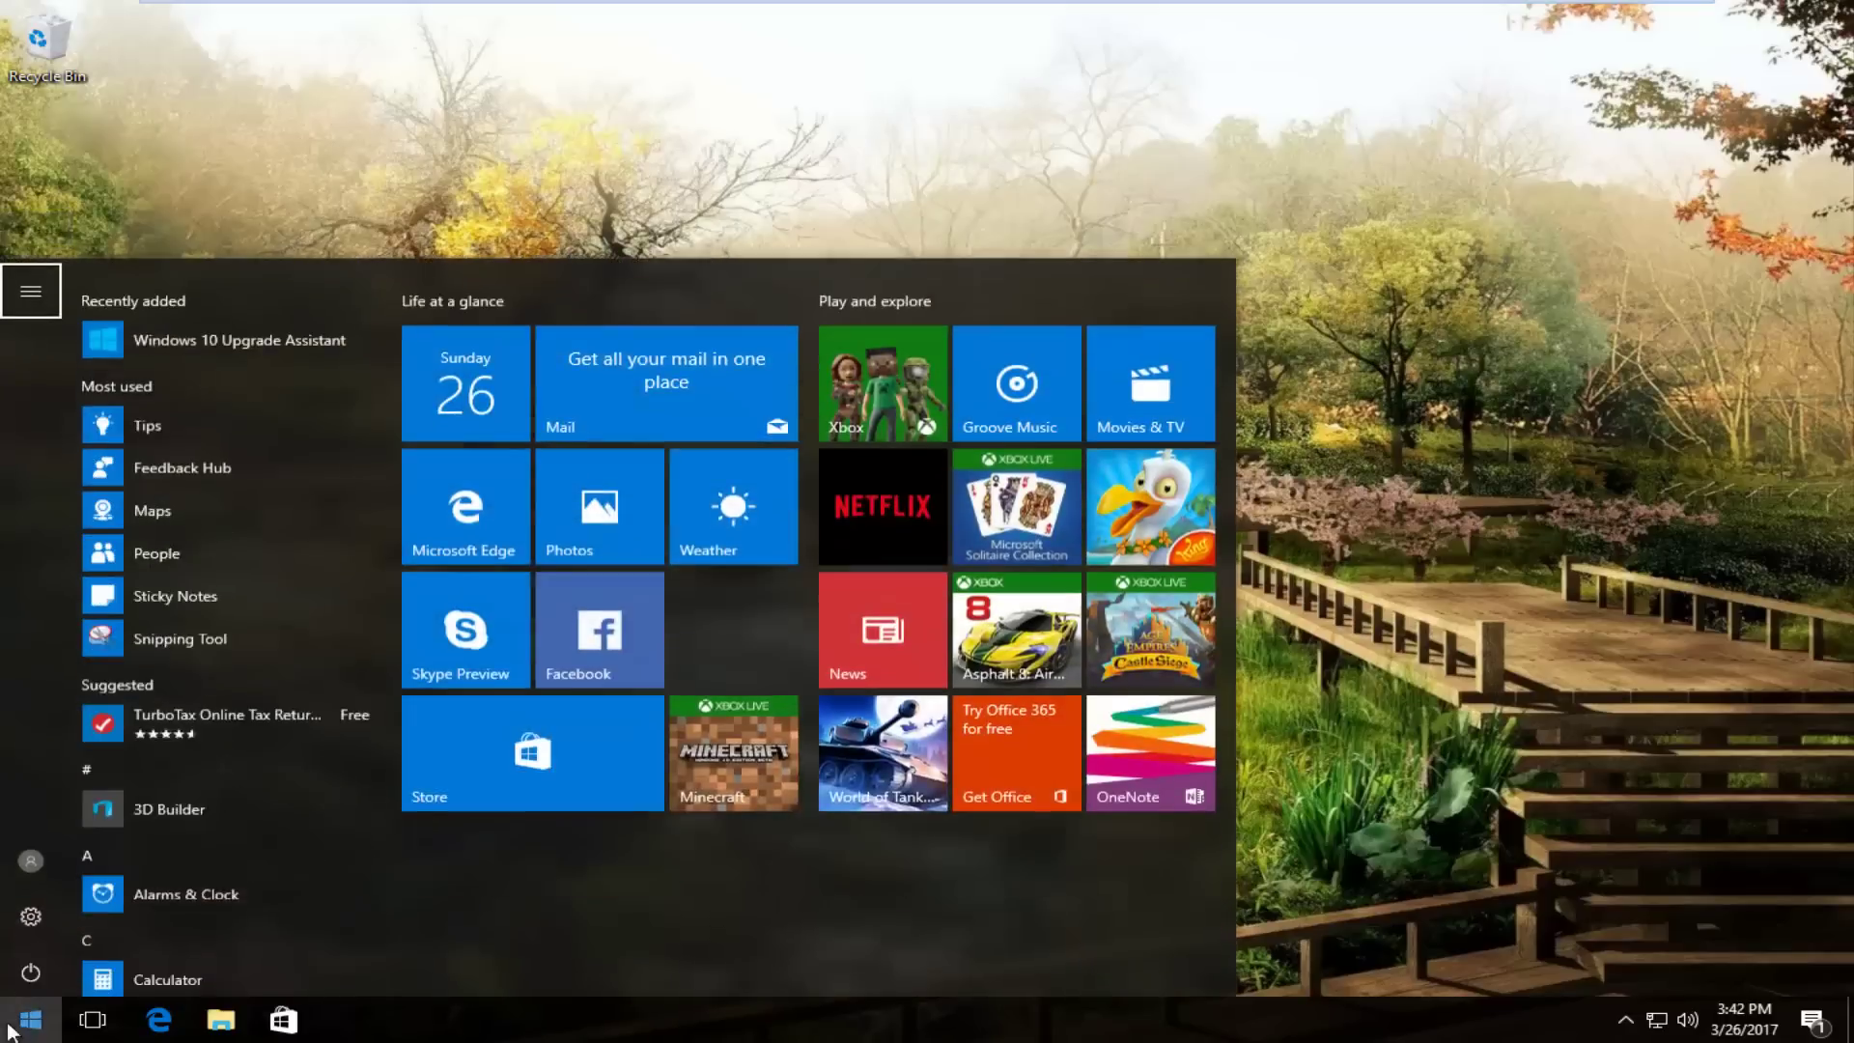
{"action": "type", "text": "services"}
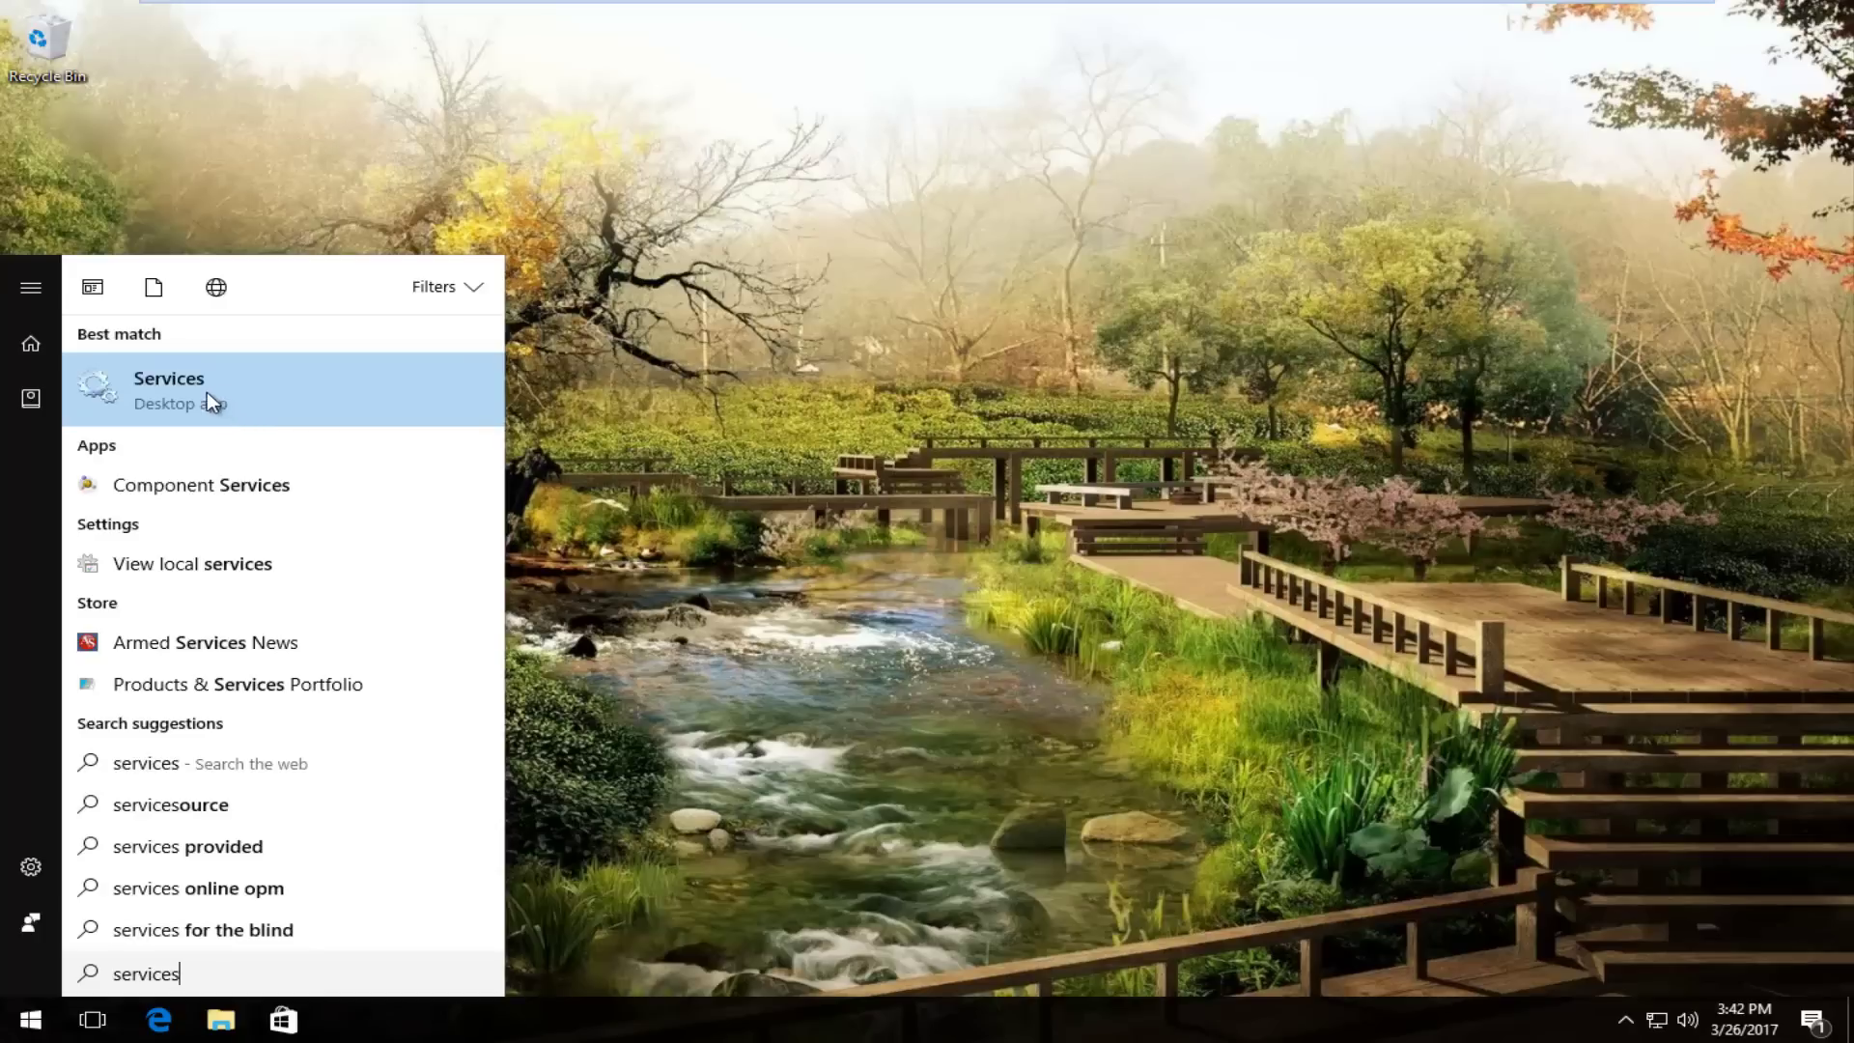
{"action": "left_click", "coordinate": [177, 397]}
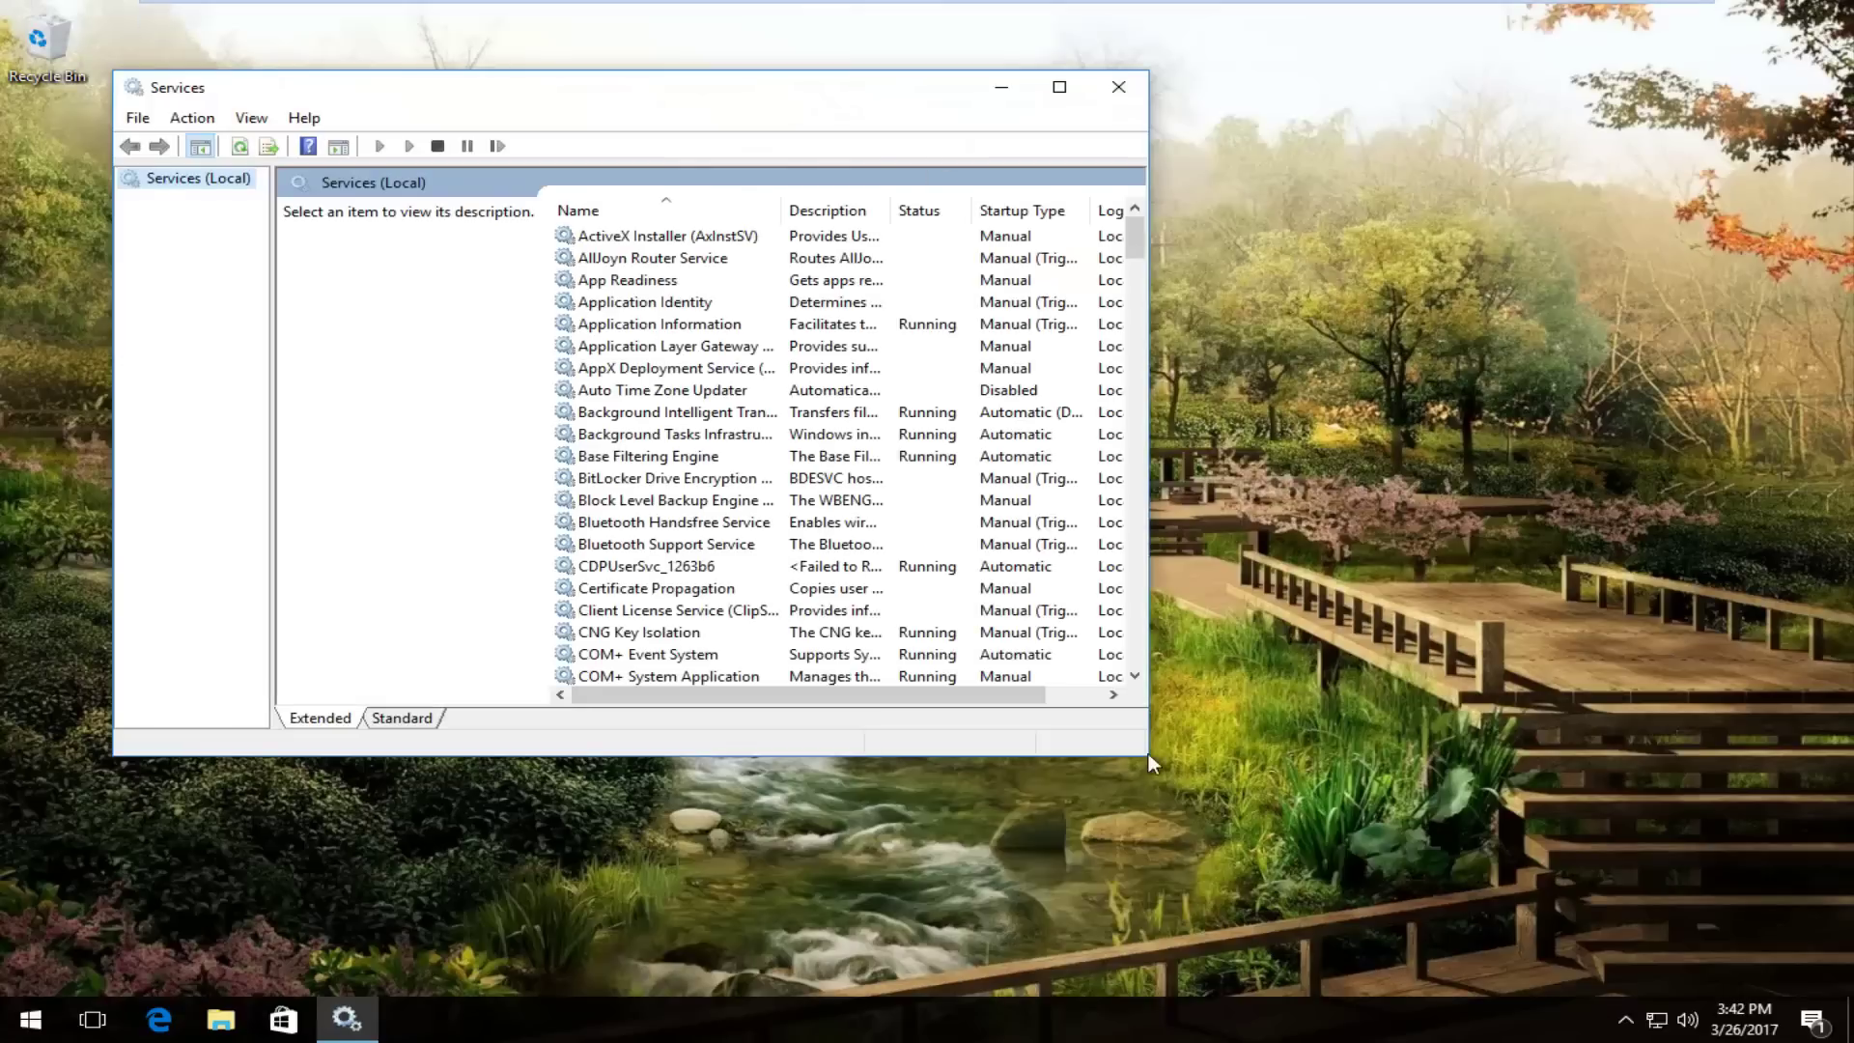
Enlarge the Services window and widen the Name column to show full service names
{"action": "left_click_drag", "start_coordinate": [1149, 763], "coordinate": [1707, 937]}
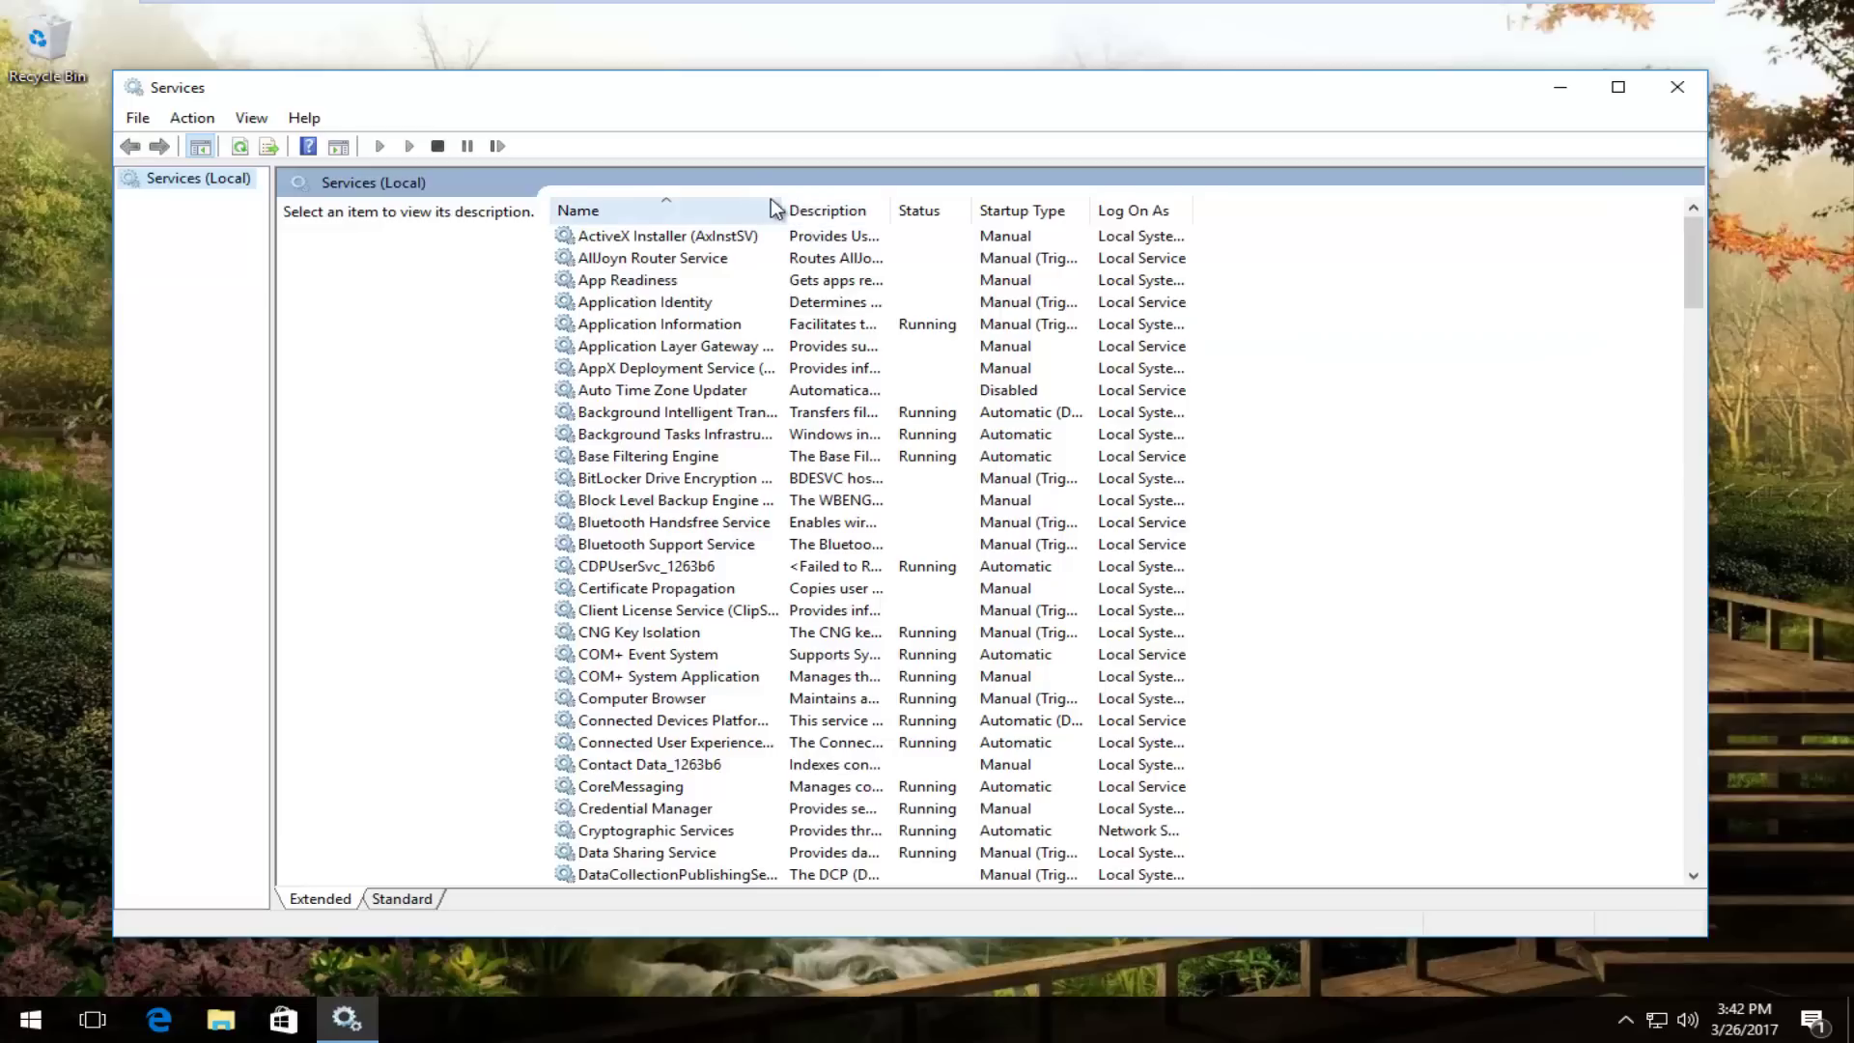
{"action": "left_click_drag", "start_coordinate": [772, 198], "coordinate": [1039, 205]}
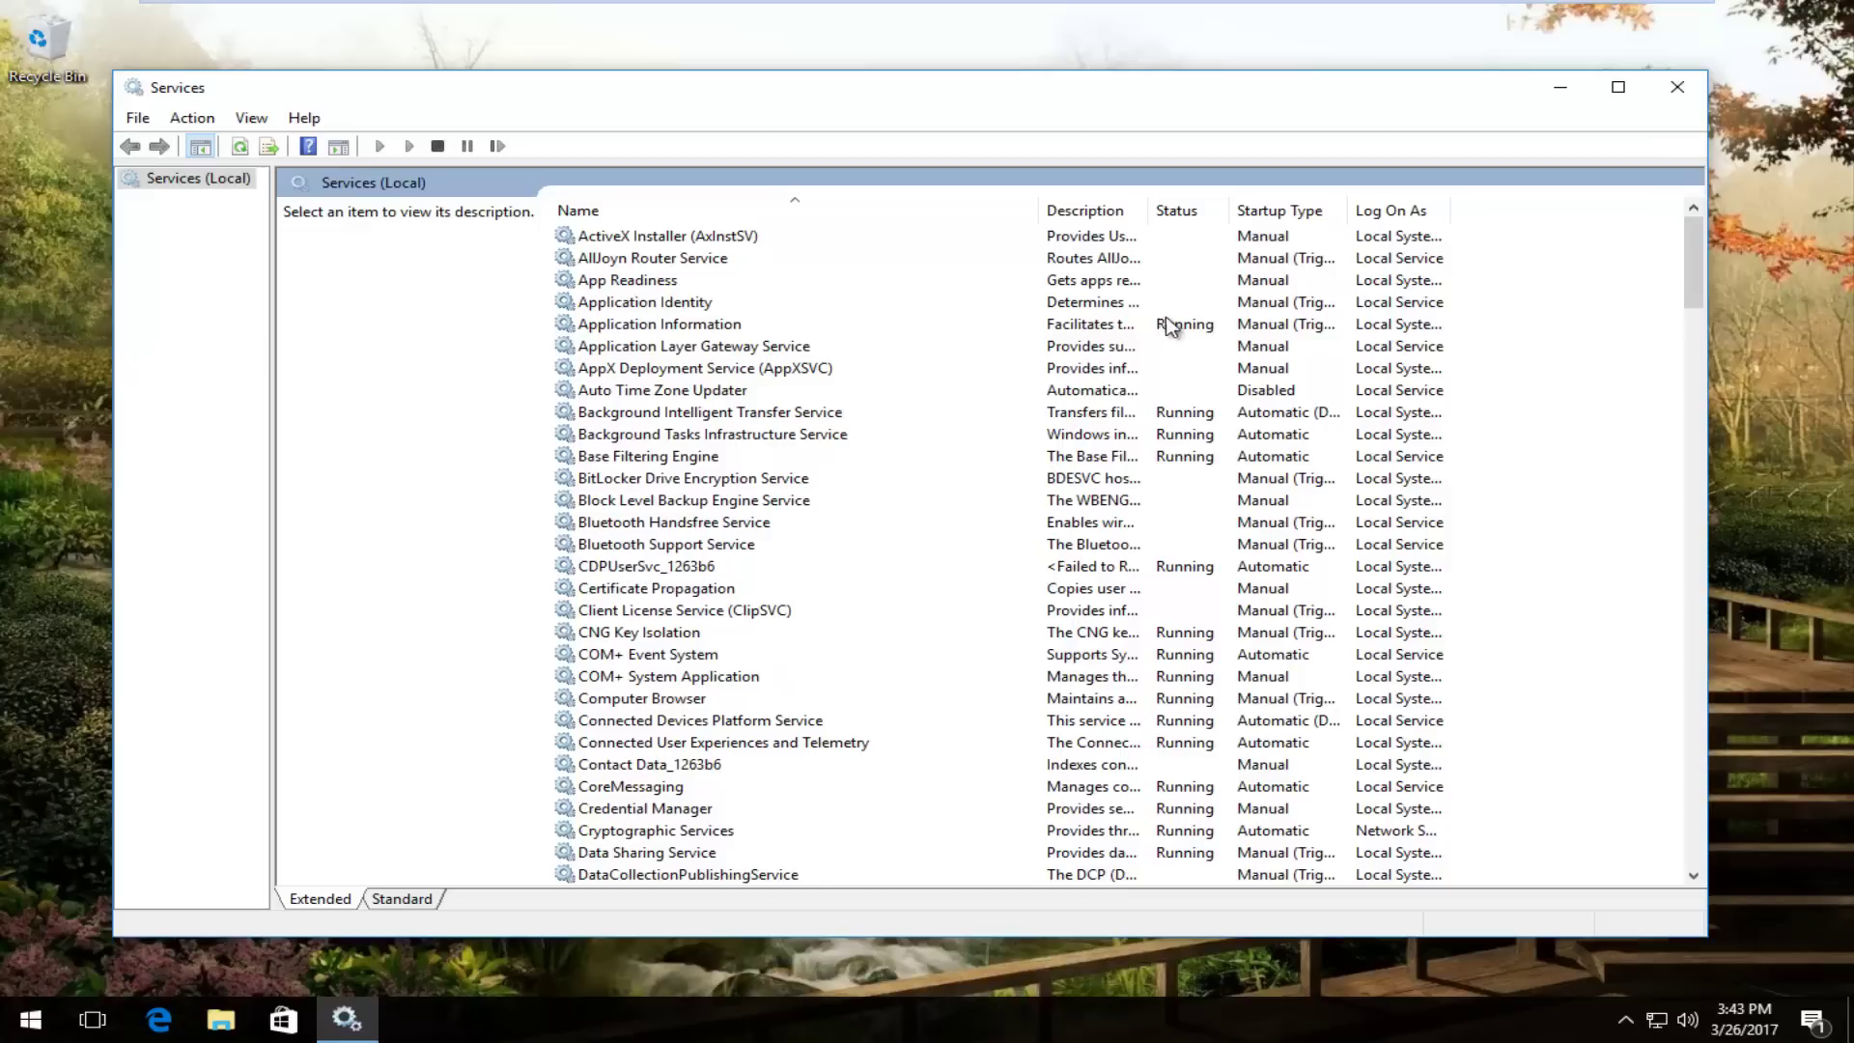
Open Application Information's properties, try to stop it, and dismiss the could-not-stop error
{"action": "double_click", "coordinate": [633, 328]}
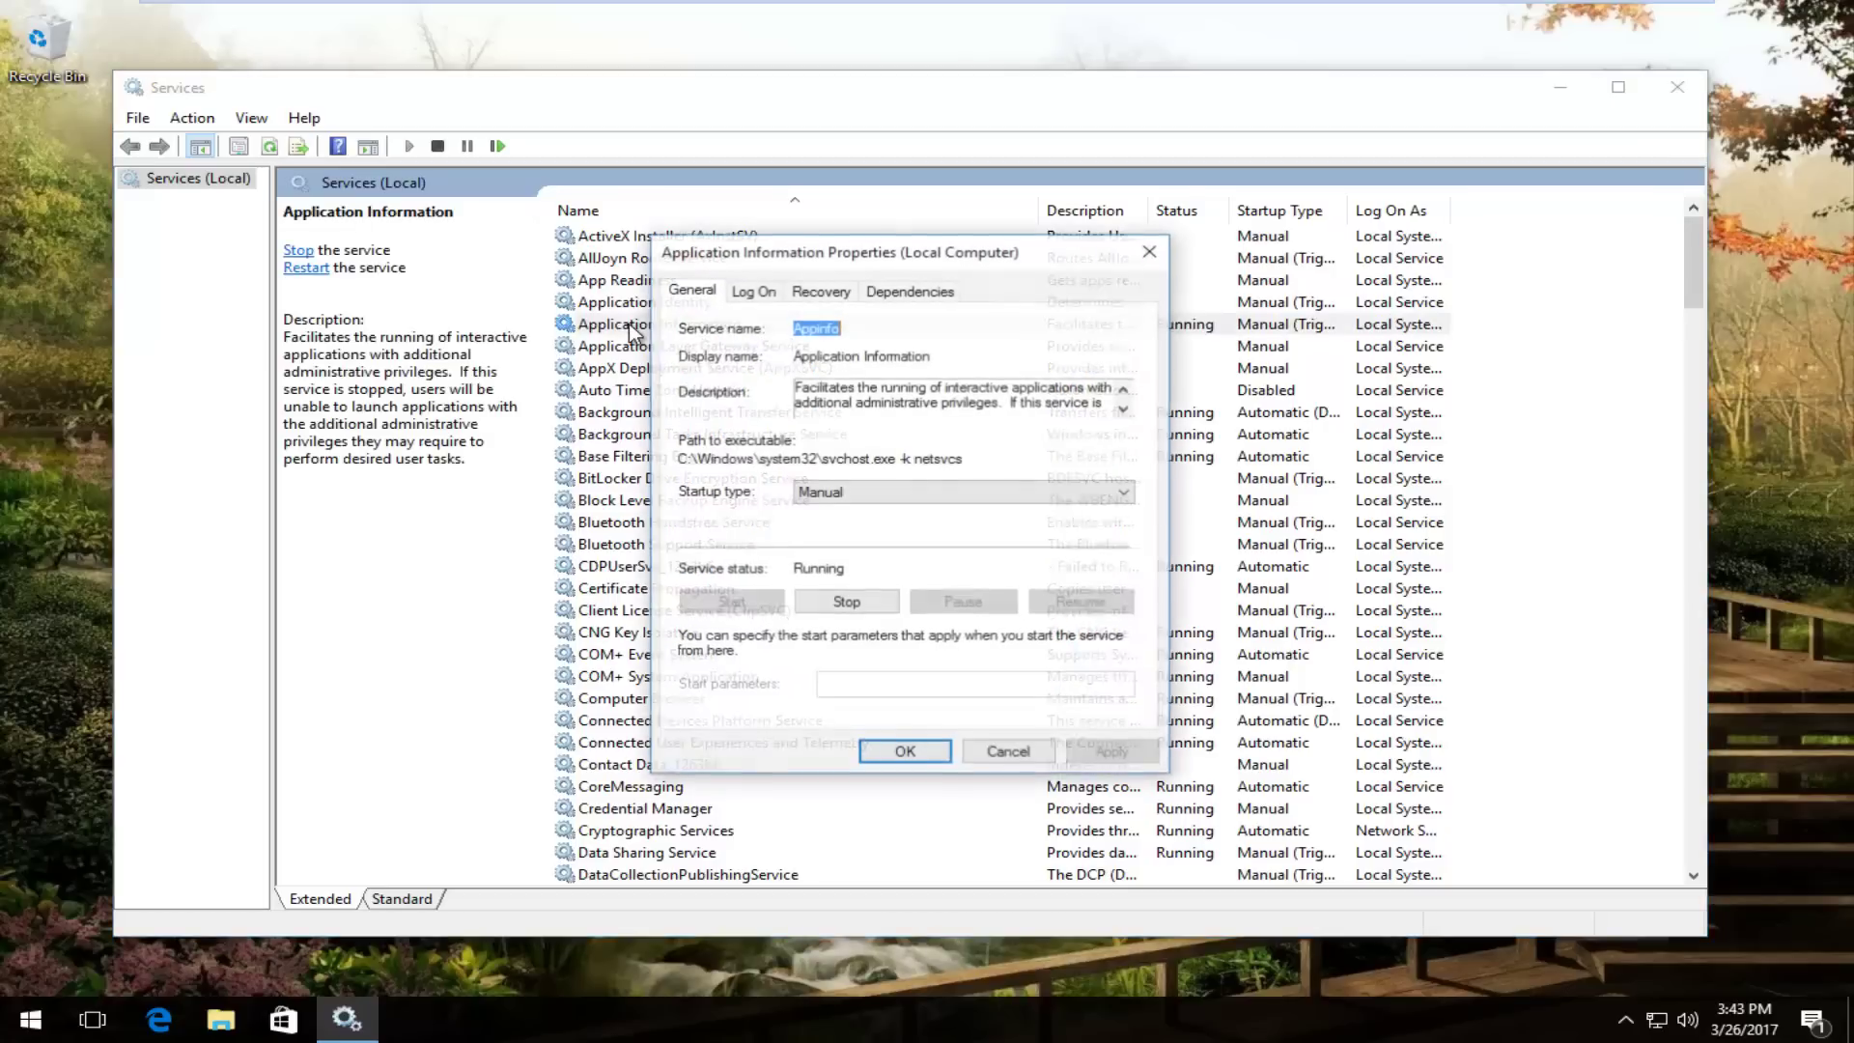
{"action": "left_click", "coordinate": [846, 603]}
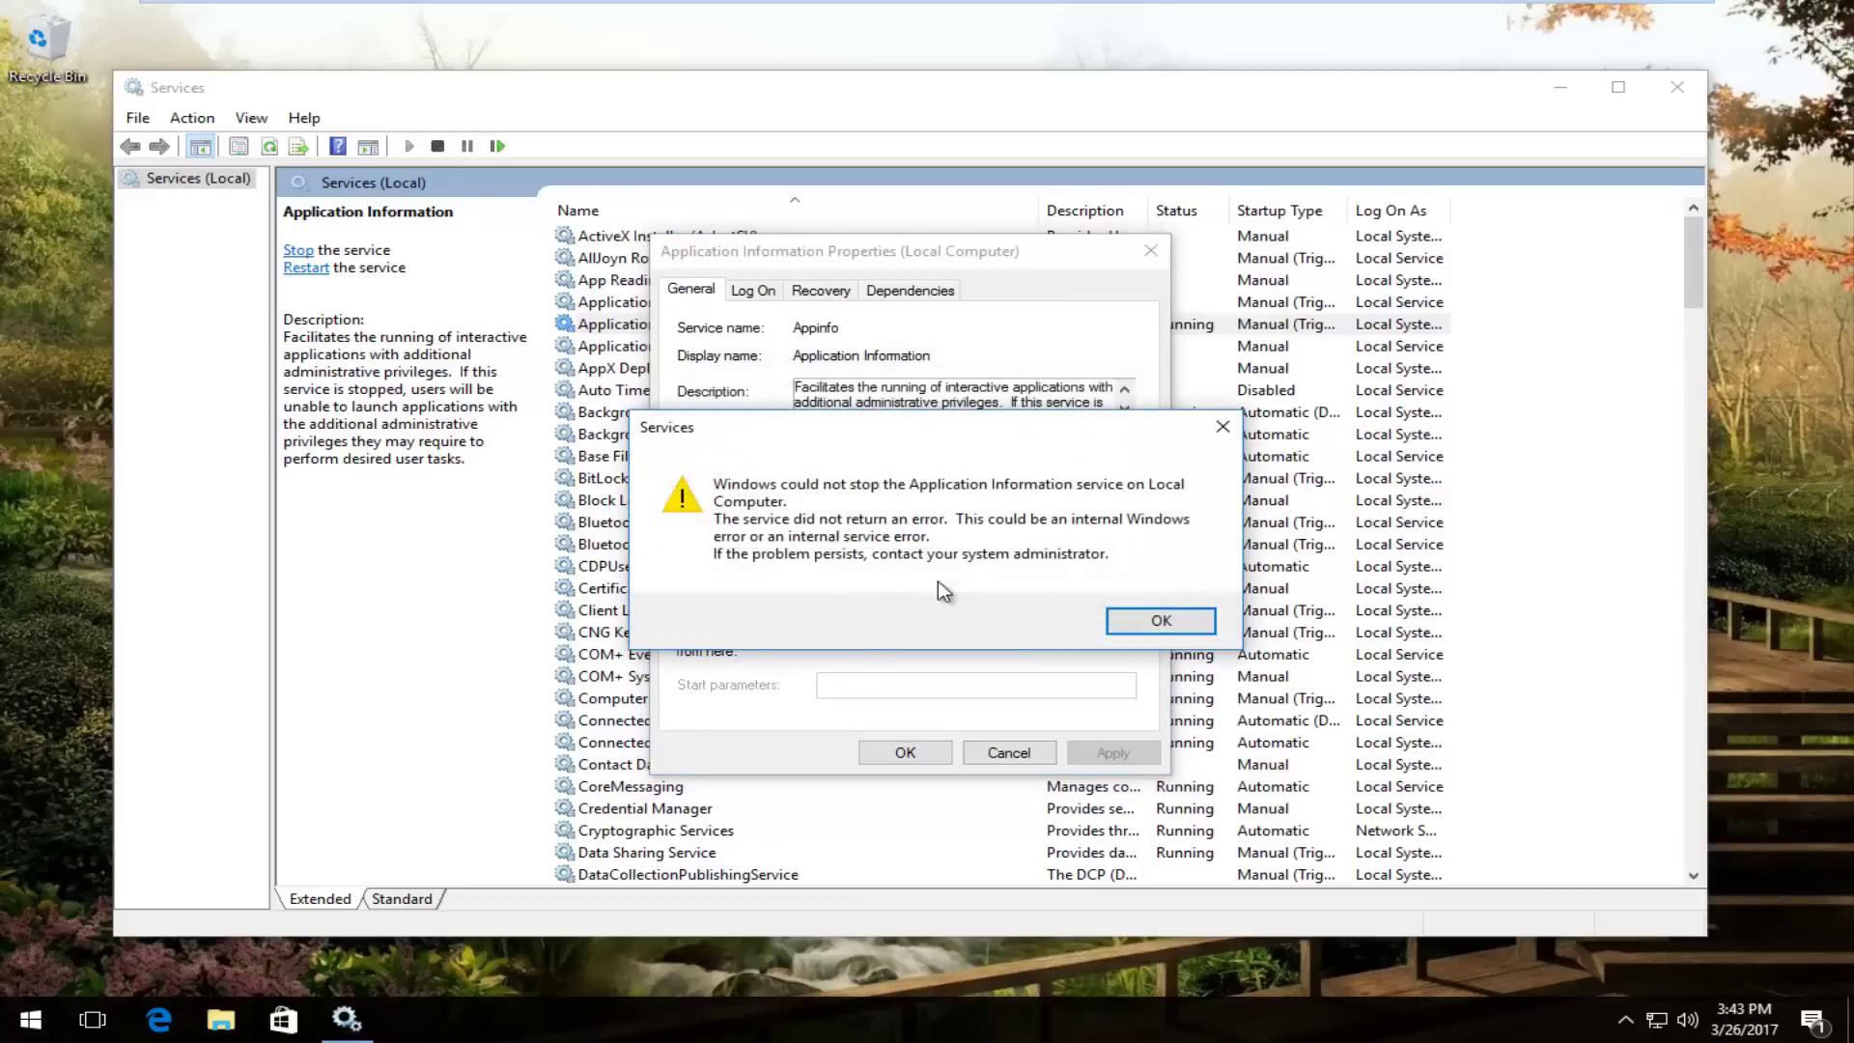
{"action": "left_click", "coordinate": [1162, 618]}
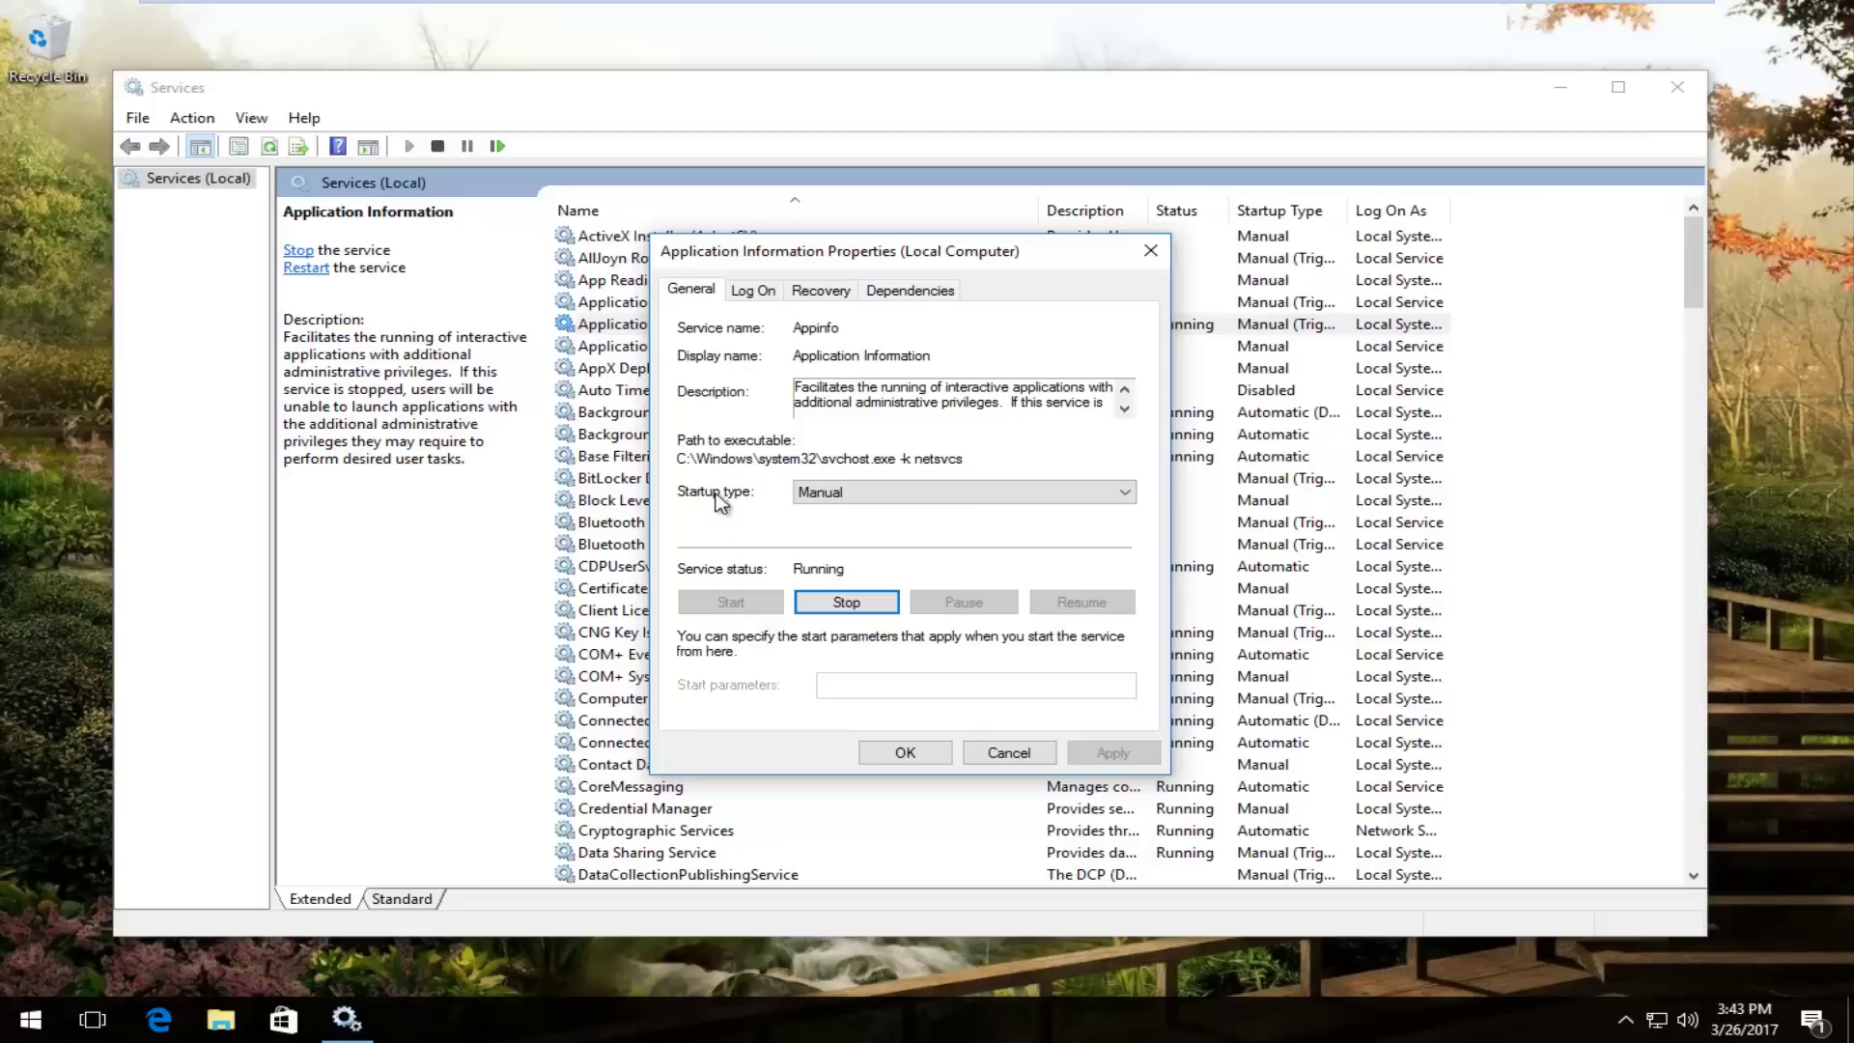
Set Application Information's startup type to Automatic and close its properties
{"action": "left_click", "coordinate": [990, 496]}
{"action": "left_click", "coordinate": [847, 528]}
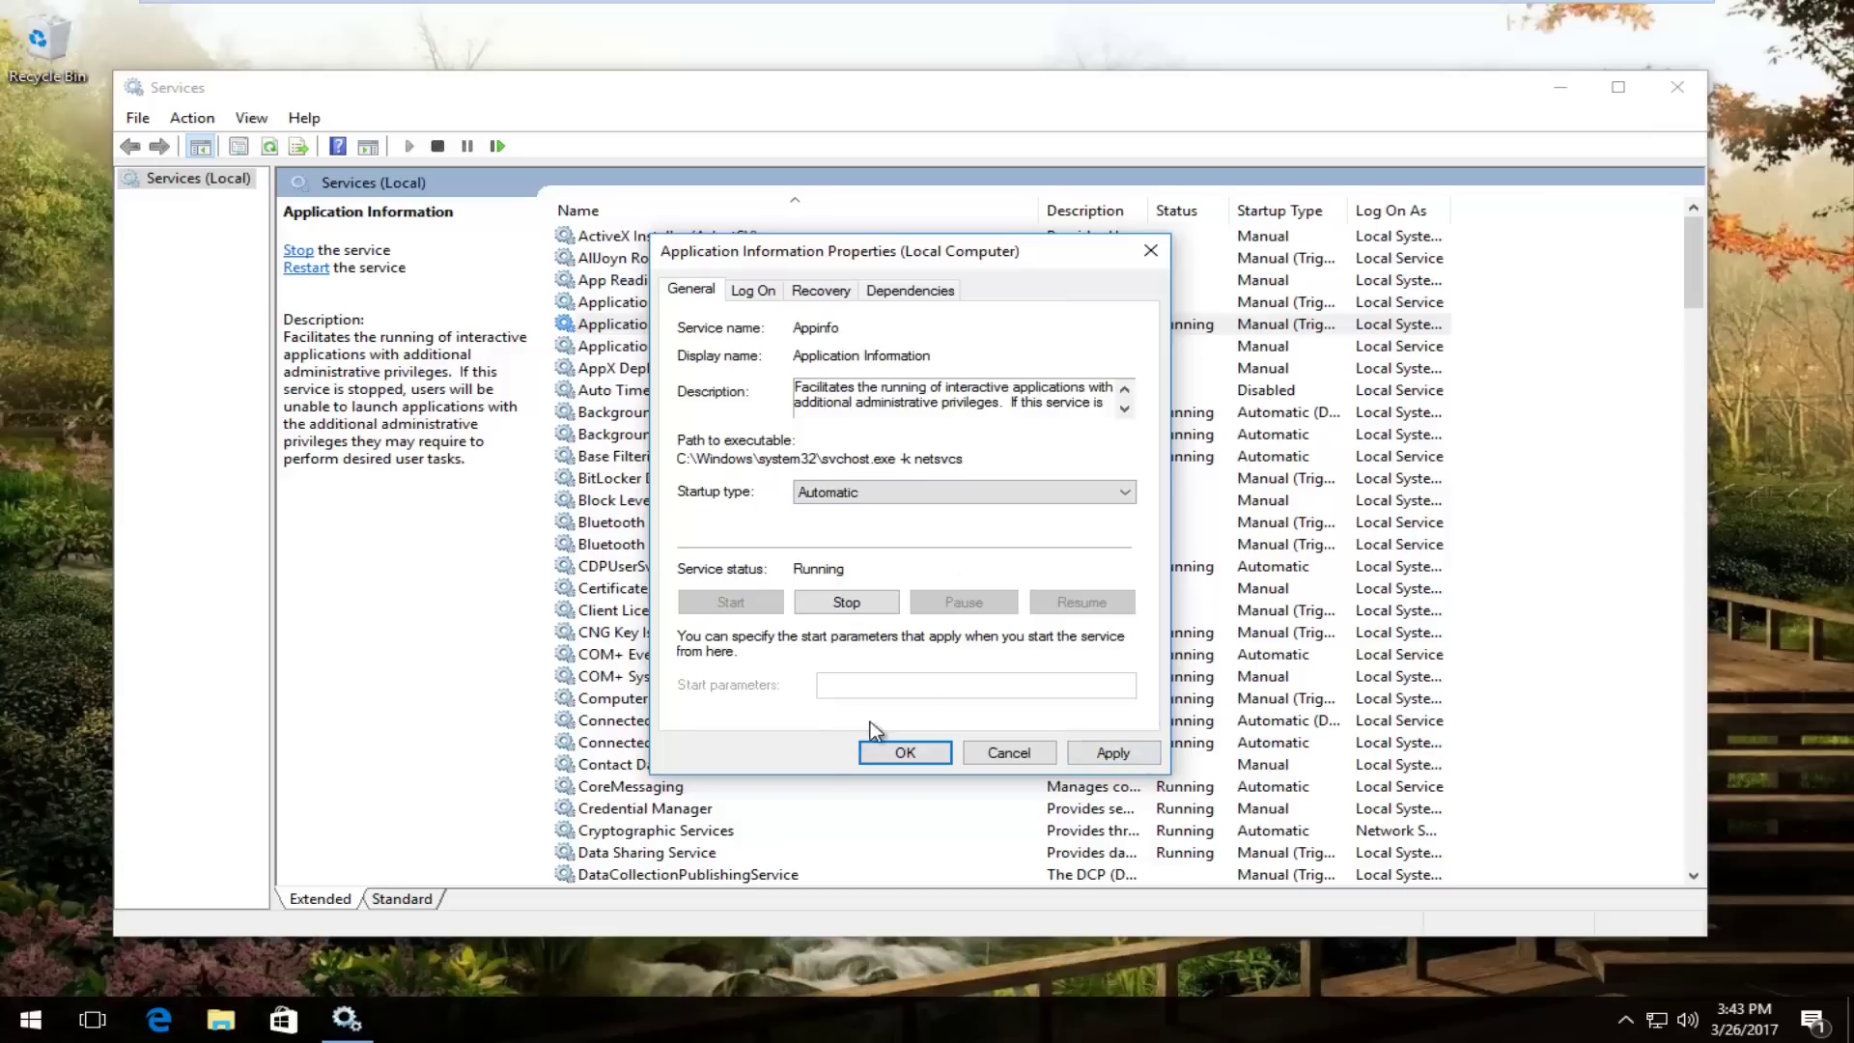
{"action": "left_click", "coordinate": [1150, 250]}
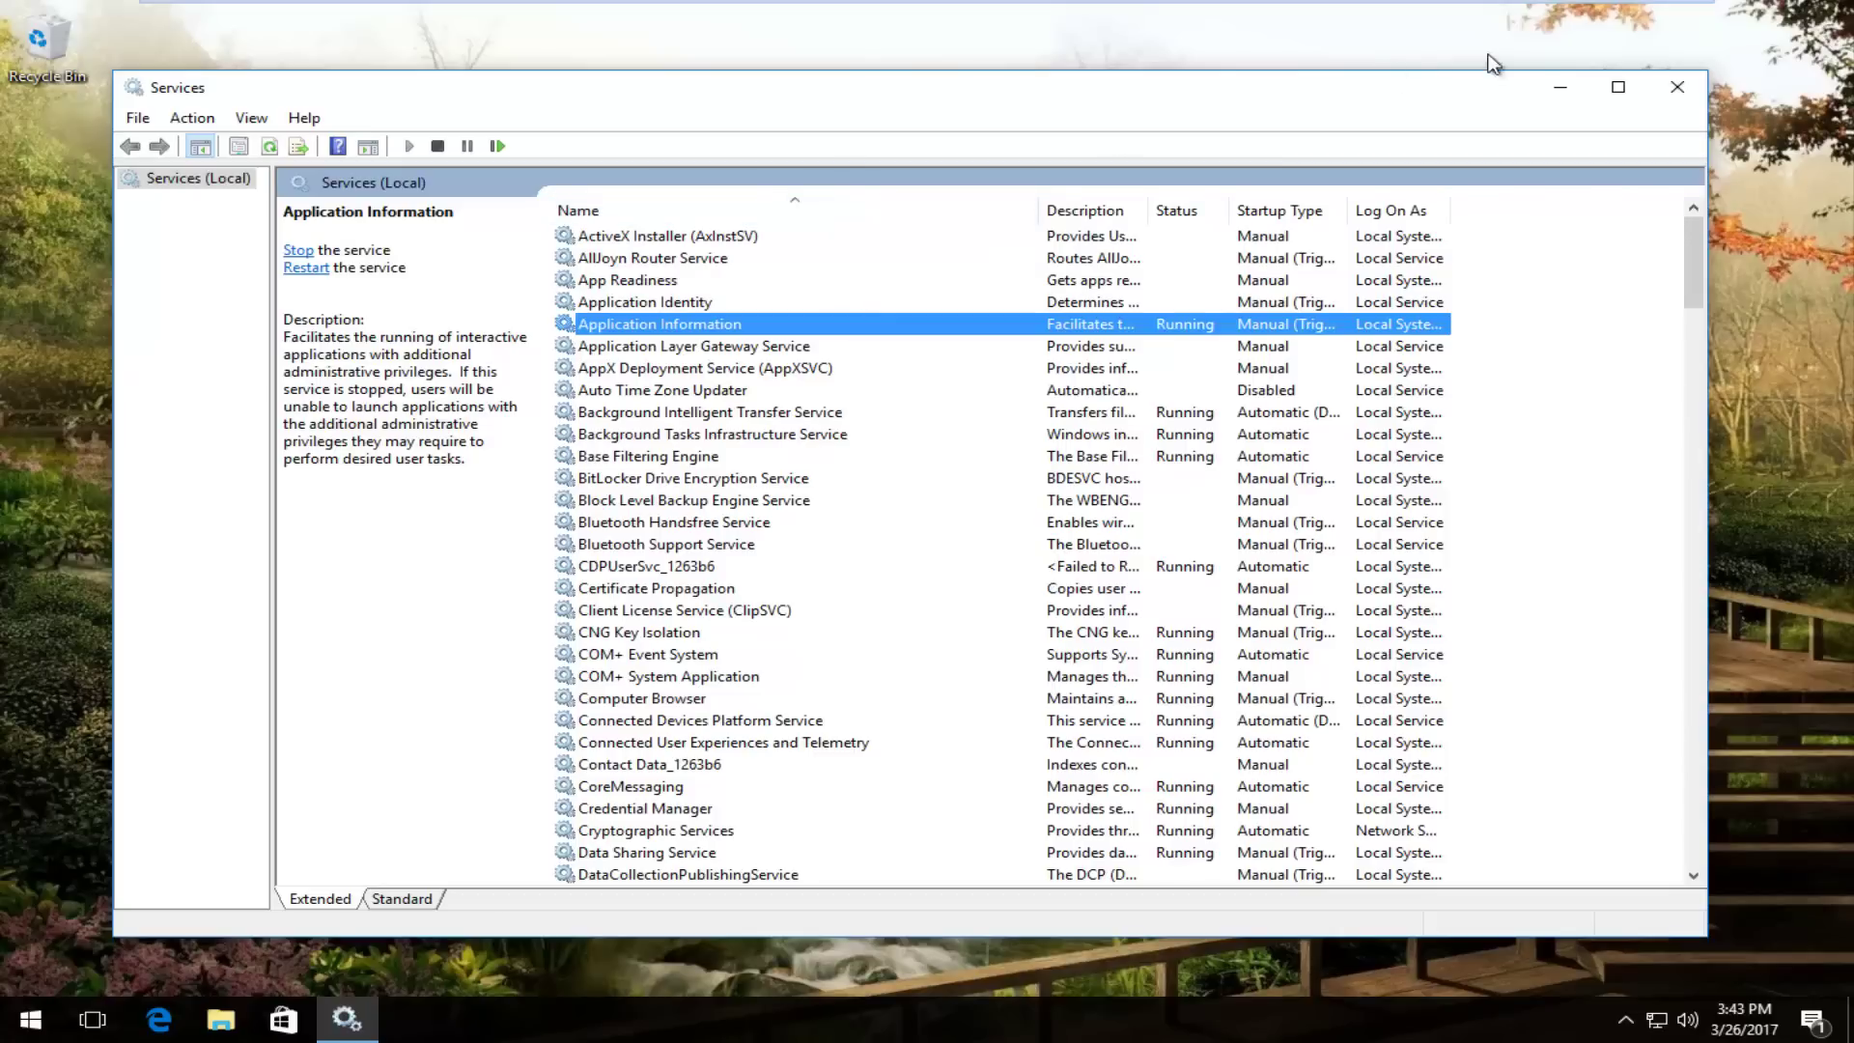
Close the Services window
{"action": "left_click", "coordinate": [1674, 105]}
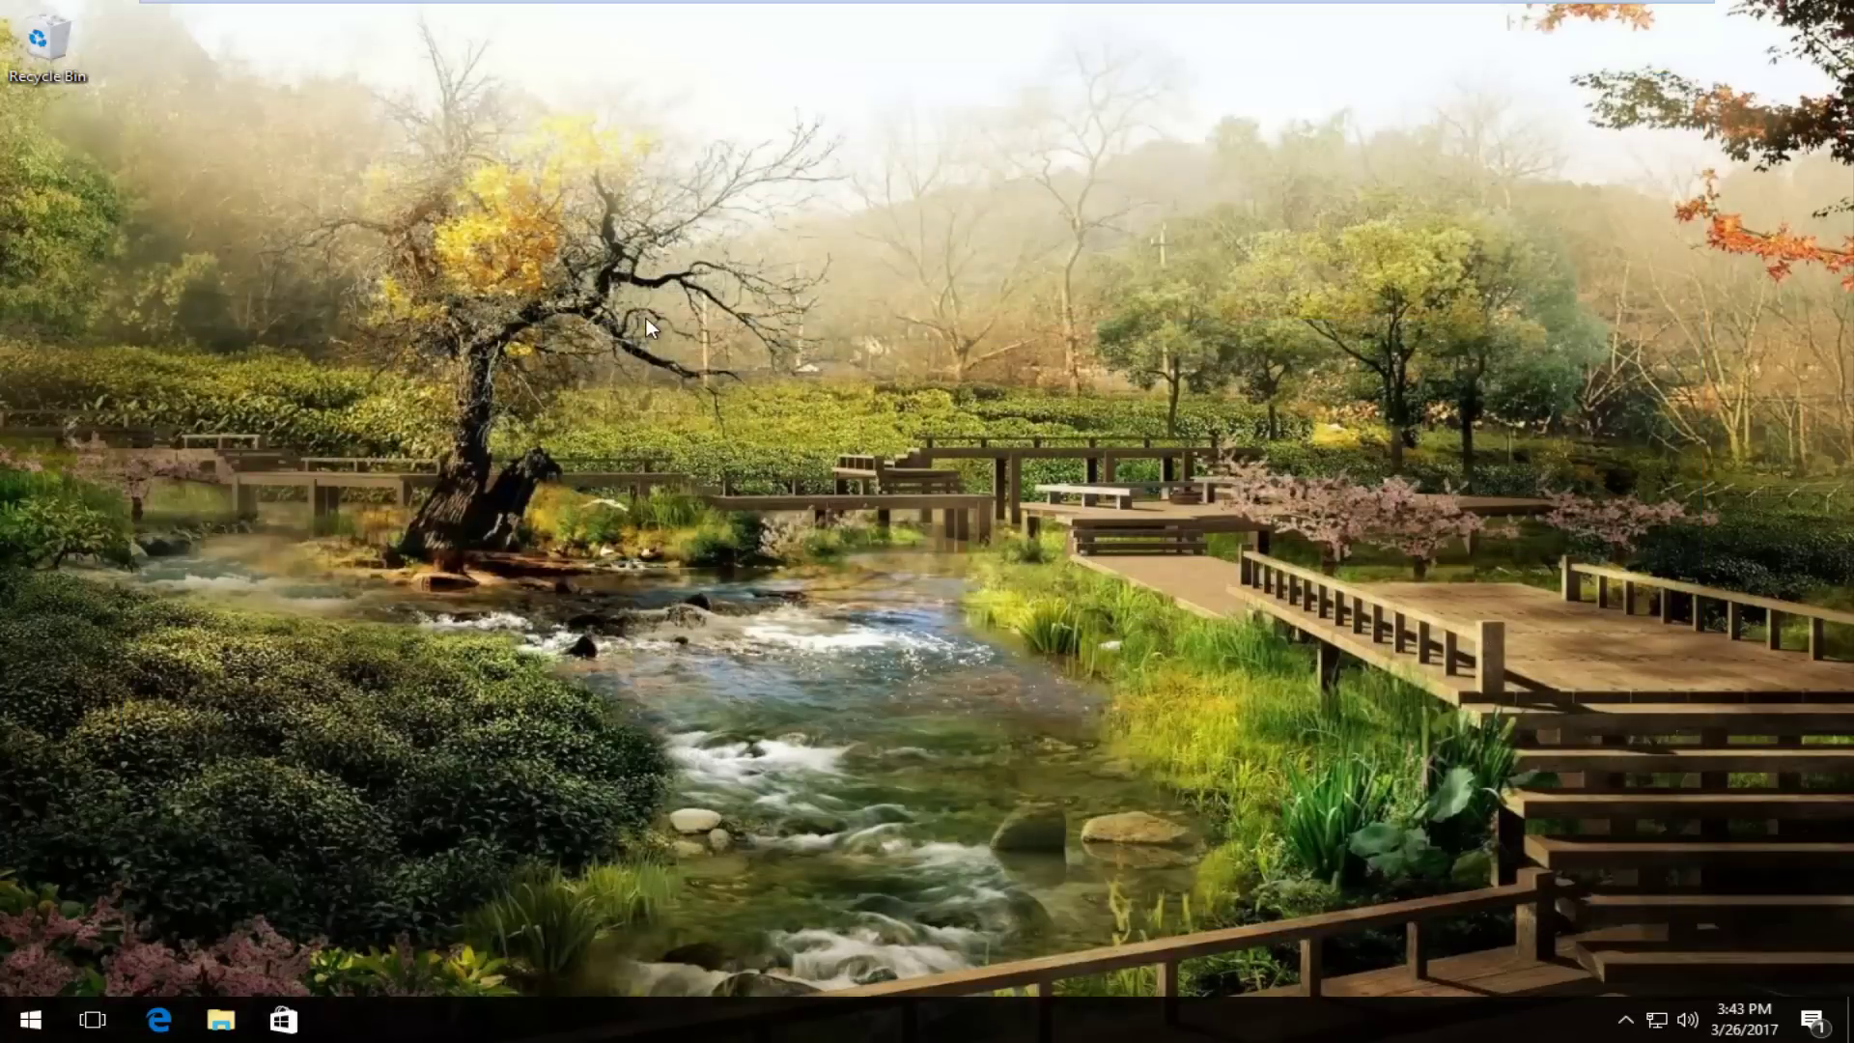